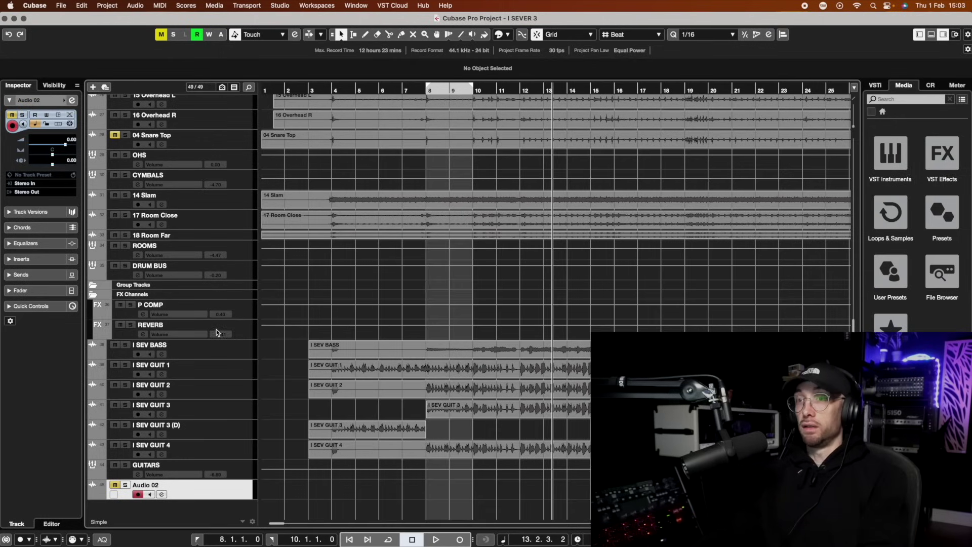
Move the I SEV GUIT 3, GUIT 3 (D) and GUIT 4 tracks above I SEV GUIT 1 and pan I SEV GUIT 3 to centre.
left_click(126, 372)
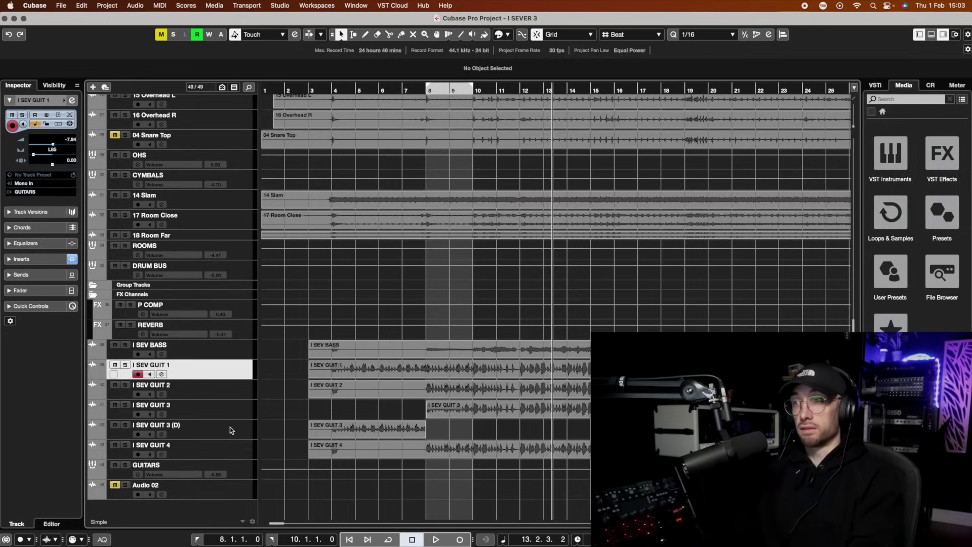
left_click(238, 408)
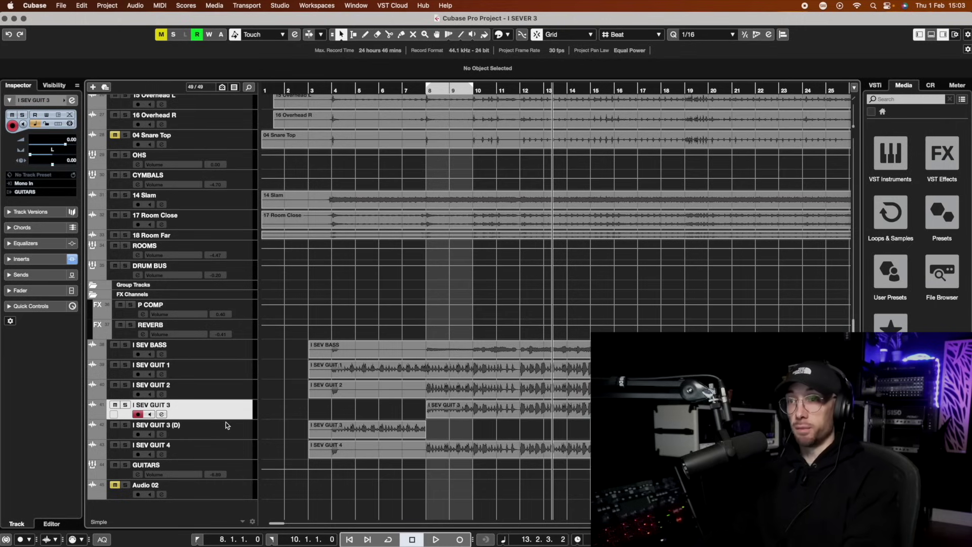
left_click(228, 454, "shift")
left_click_drag(228, 455, 229, 366)
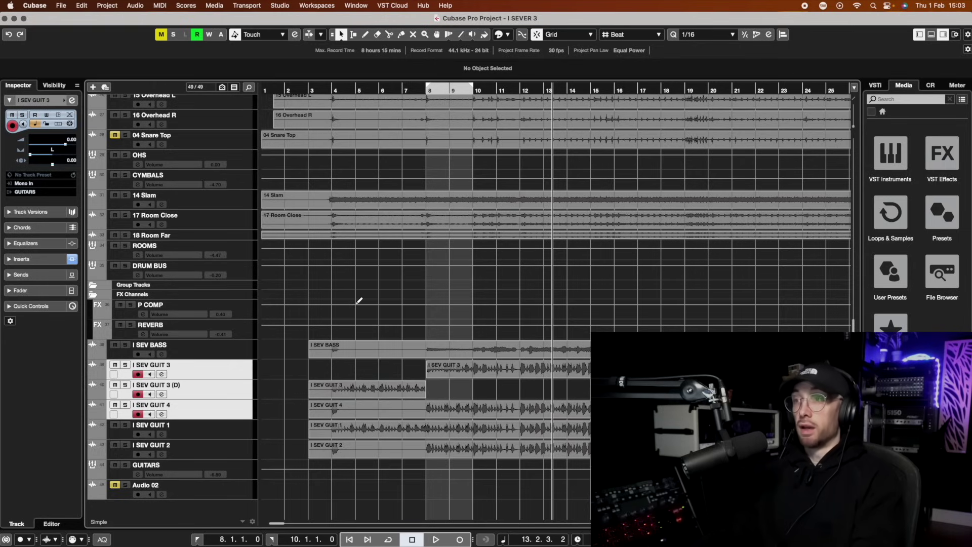
left_click(227, 374)
left_click_drag(51, 156, 53, 151)
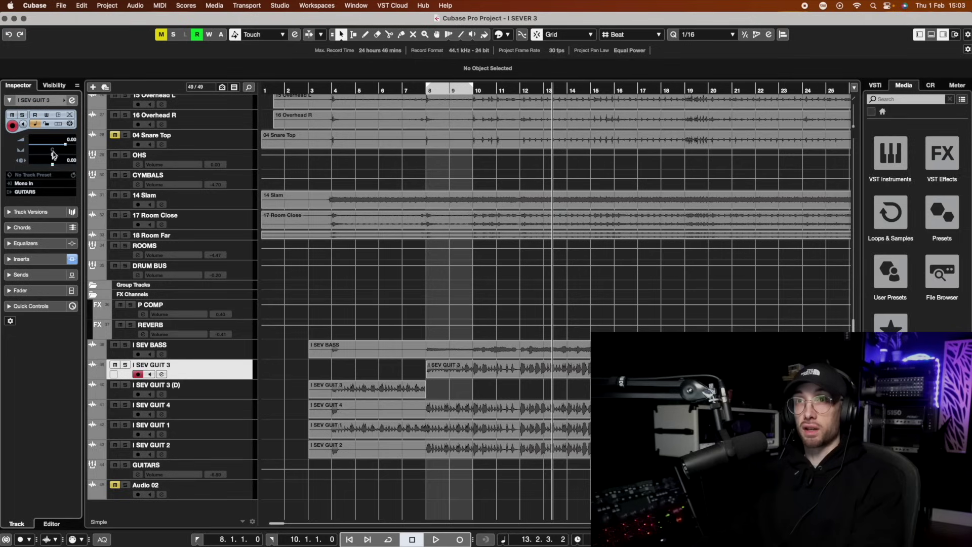
Review the AmpHub, Libra and Pro-Q 3 inserts on the I SEV GUIT 3 channel one after another.
left_click(73, 99)
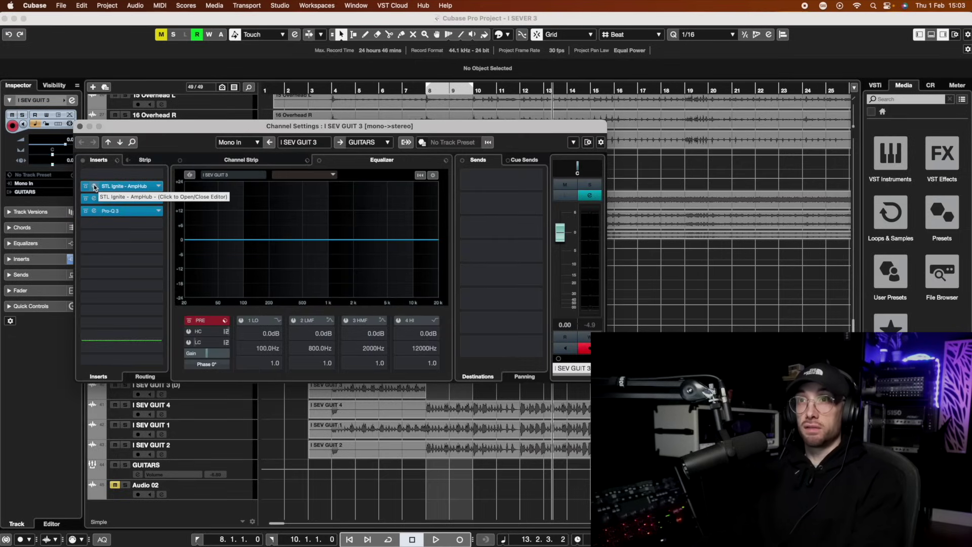
left_click(94, 186)
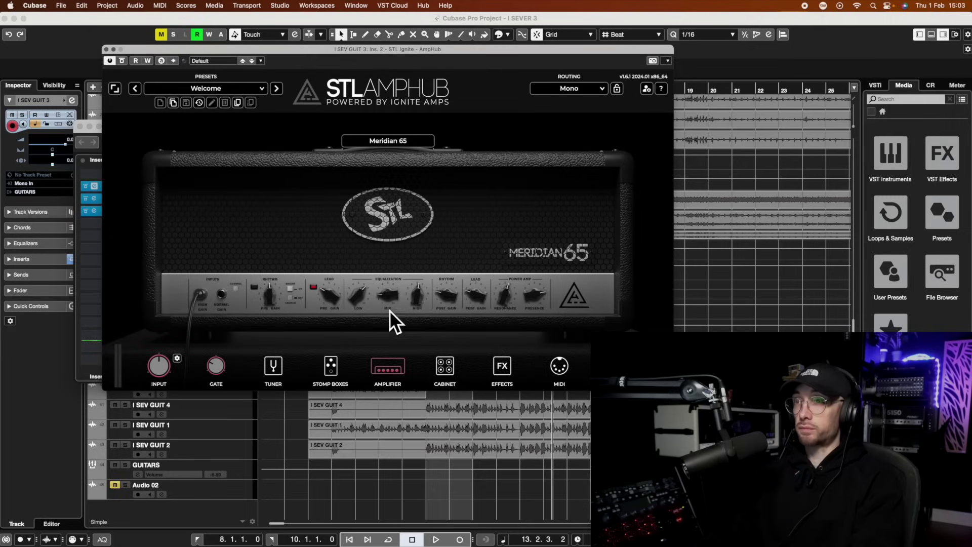
left_click(106, 49)
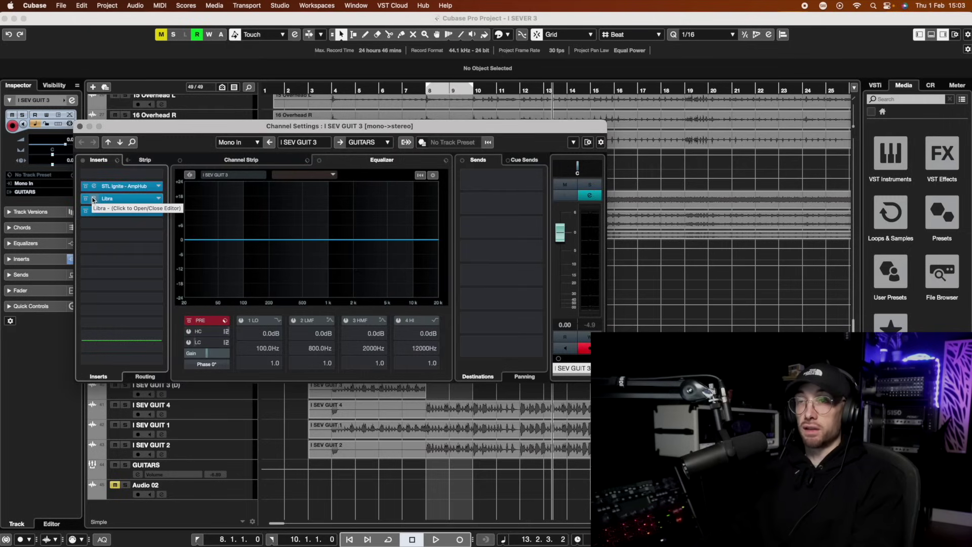
left_click(94, 199)
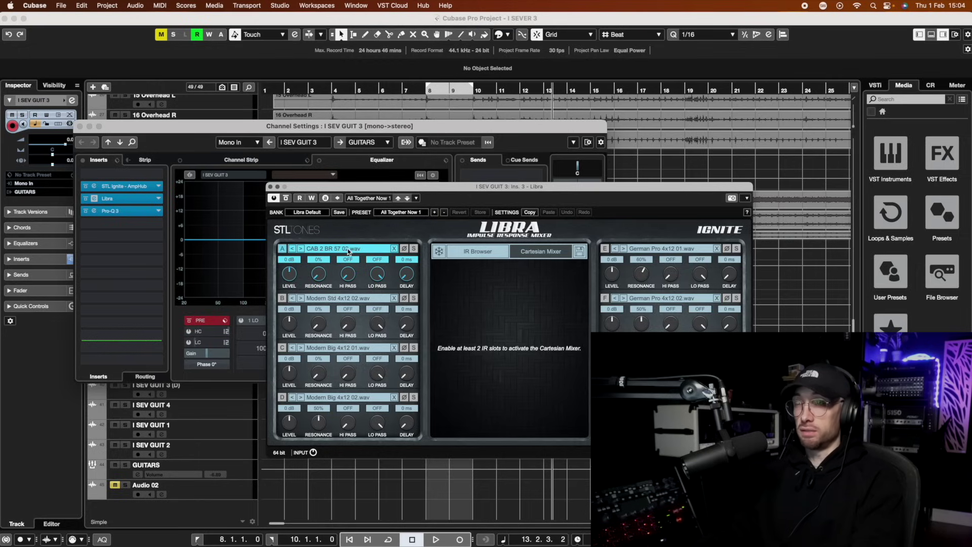
left_click(270, 187)
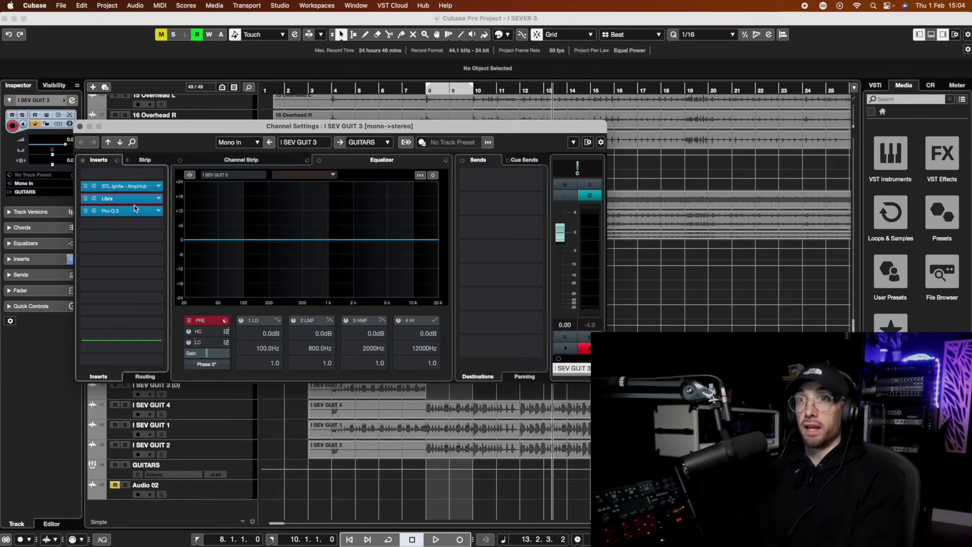
left_click(94, 211)
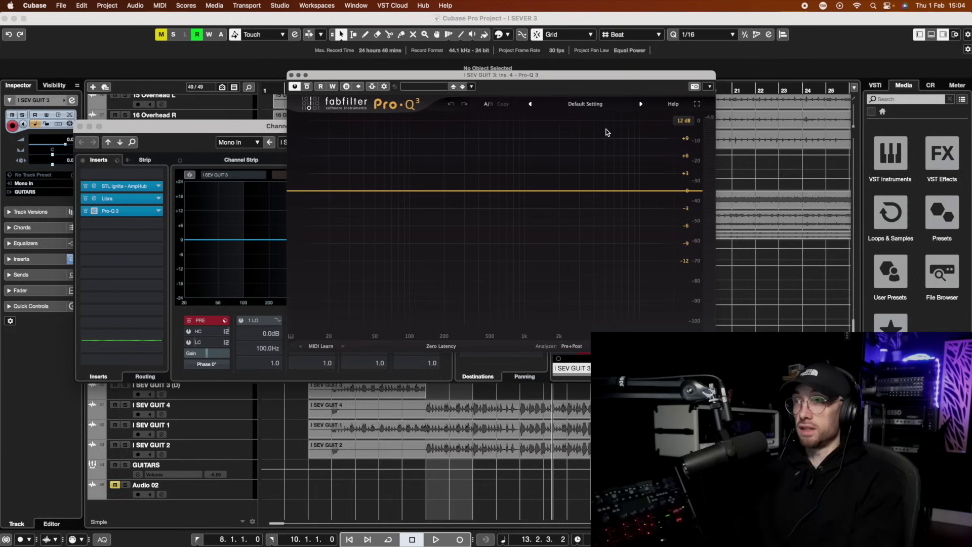
left_click(291, 75)
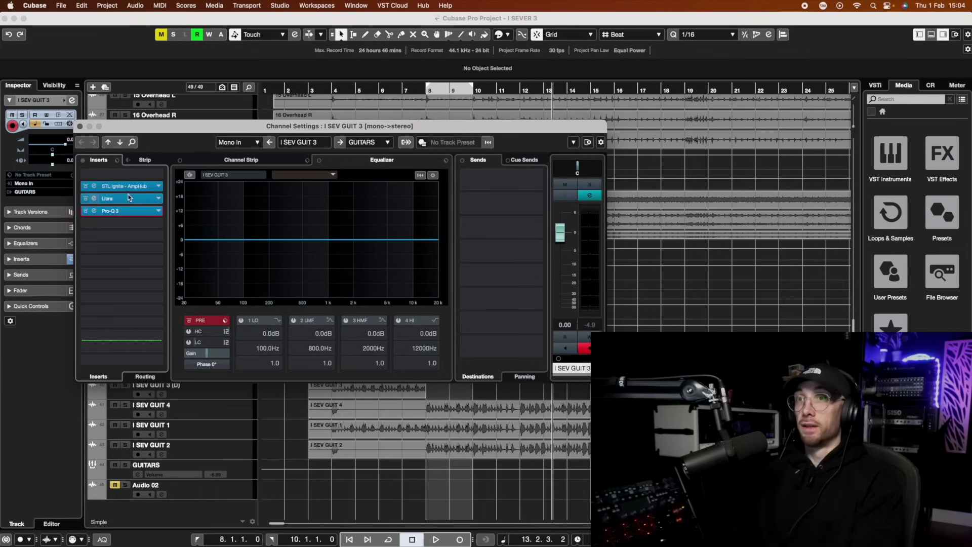
left_click(79, 127)
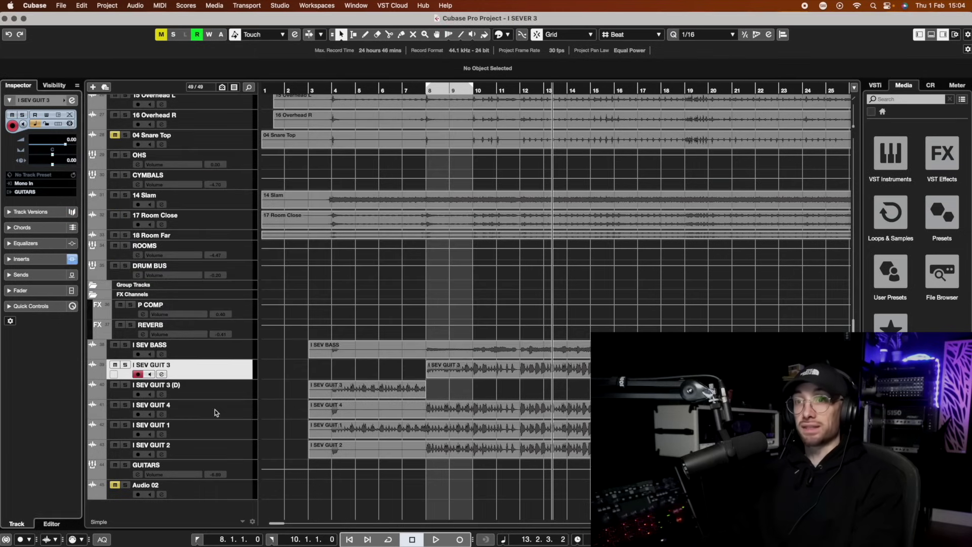
Review the C4 Stereo and Pro-Q 3 inserts on the GUITARS group, including the EQ's low-cut band.
left_click(243, 473)
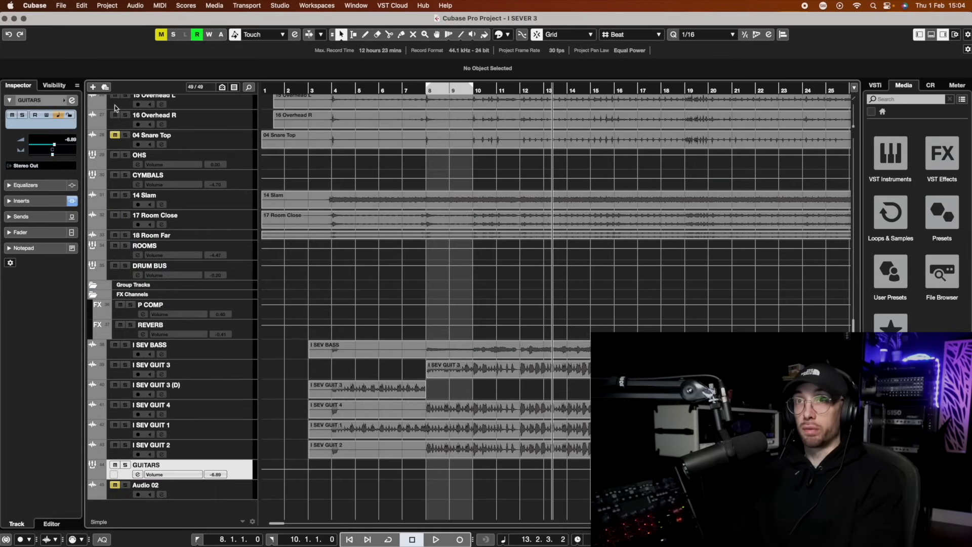
left_click(72, 101)
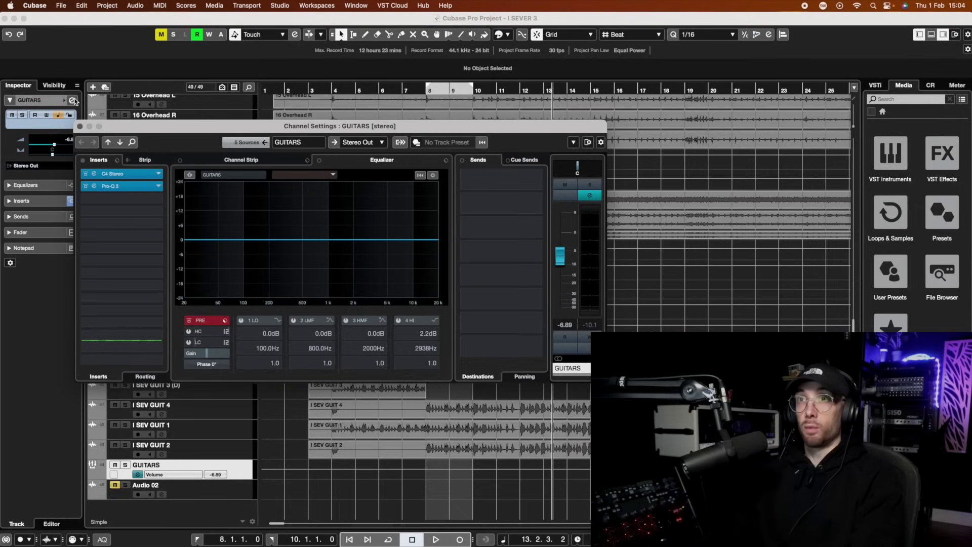
left_click(93, 174)
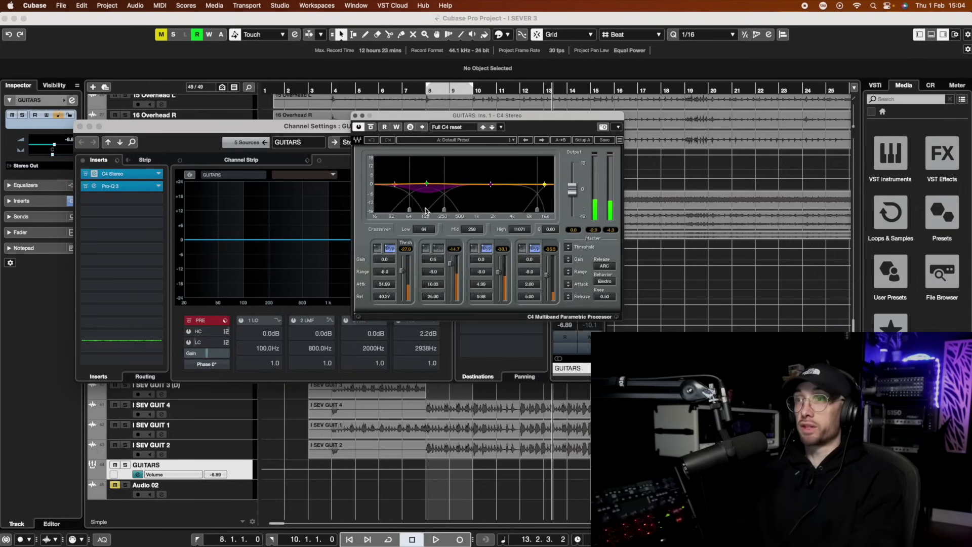
left_click(355, 116)
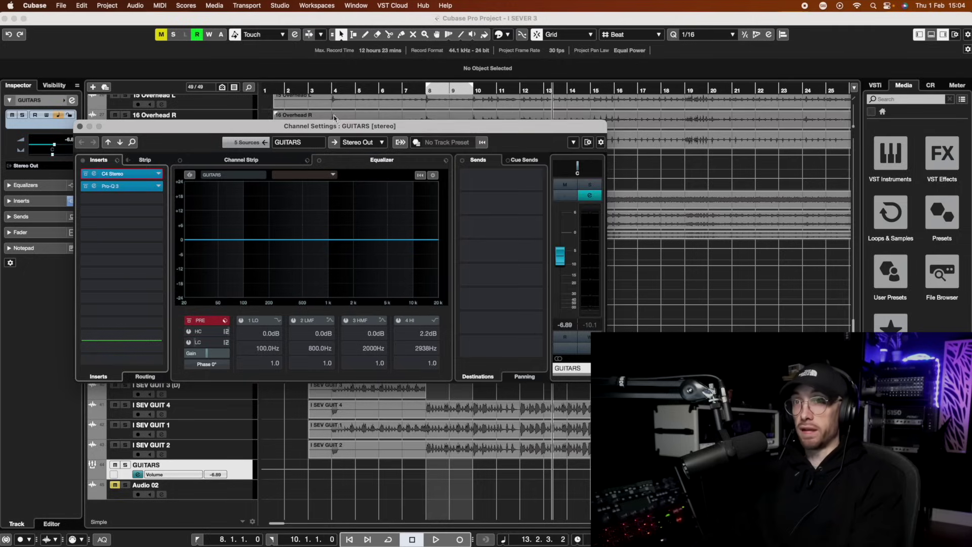
left_click(95, 187)
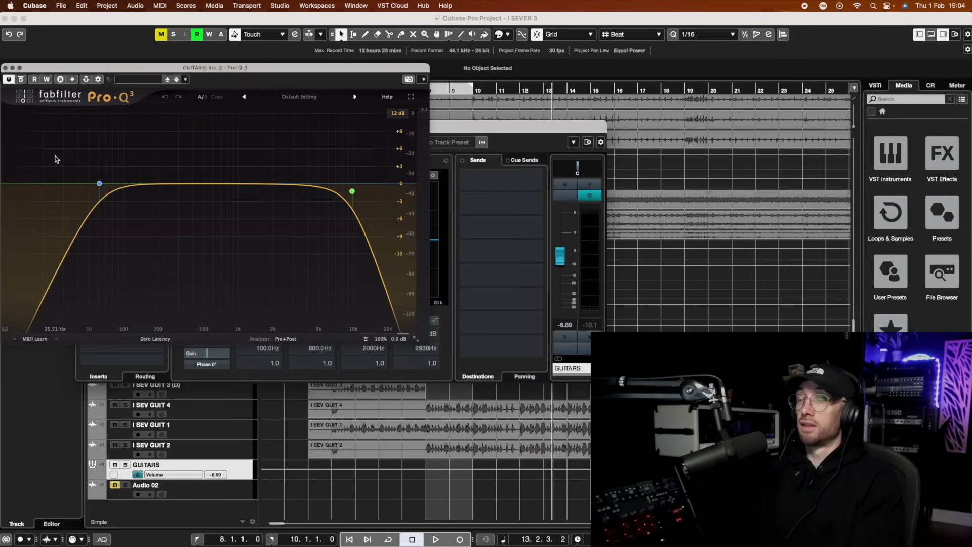
left_click(99, 185)
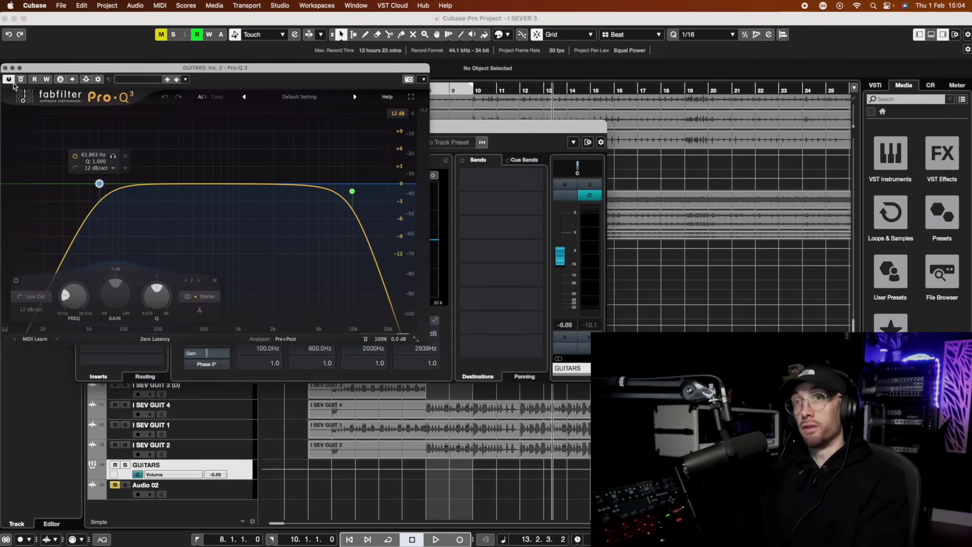
left_click_drag(265, 185, 238, 131)
left_click(337, 280)
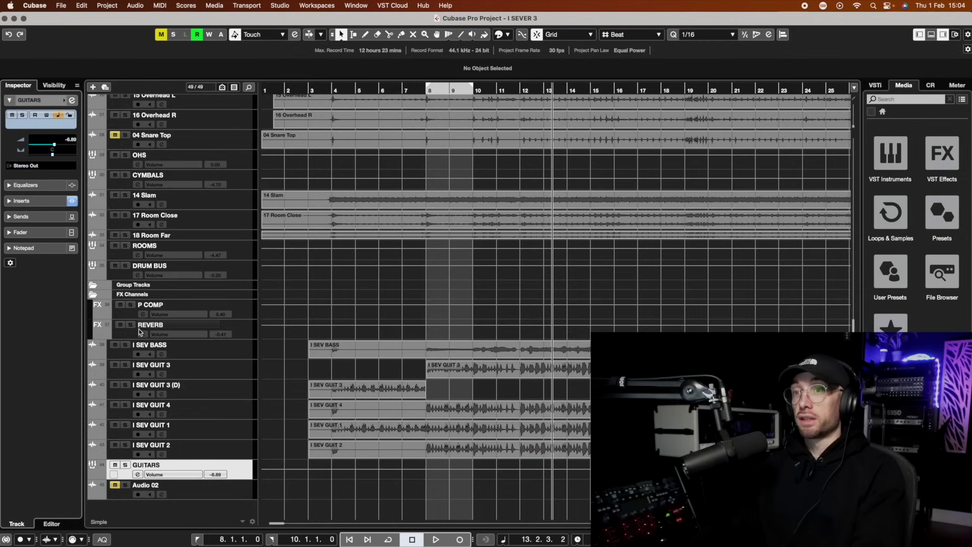
Turn on cycle playback from bar 8 to bar 10 and solo I SEV GUIT 3 while it plays.
left_click(426, 90)
left_click(389, 539)
key("space")
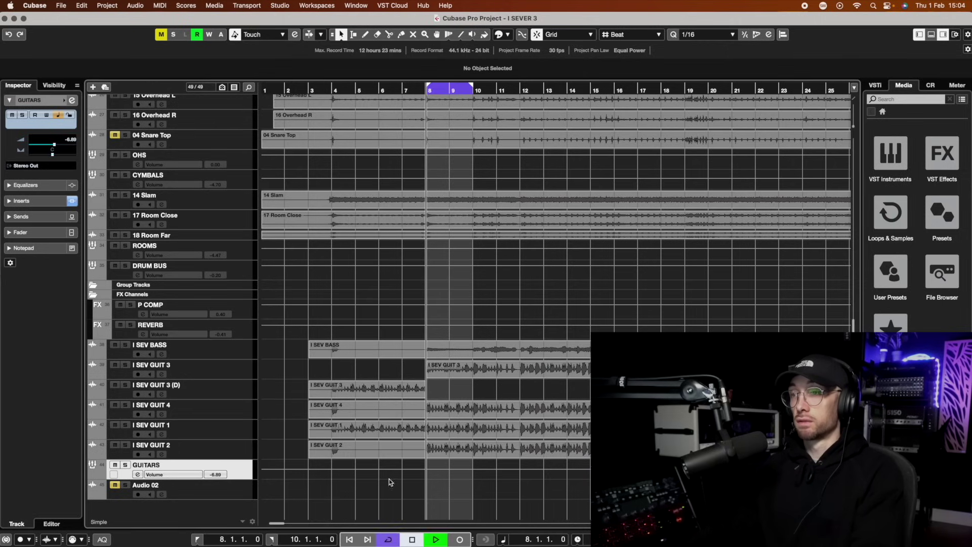
left_click(126, 364)
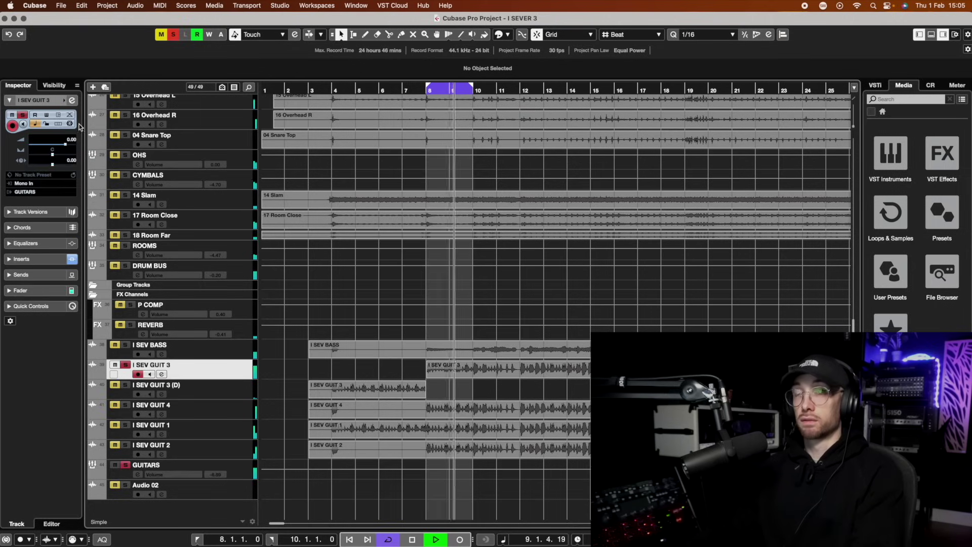
Listen to I SEV GUIT 3 through AmpHub while examining its amplifier and stomp box settings.
left_click(71, 100)
left_click(94, 185)
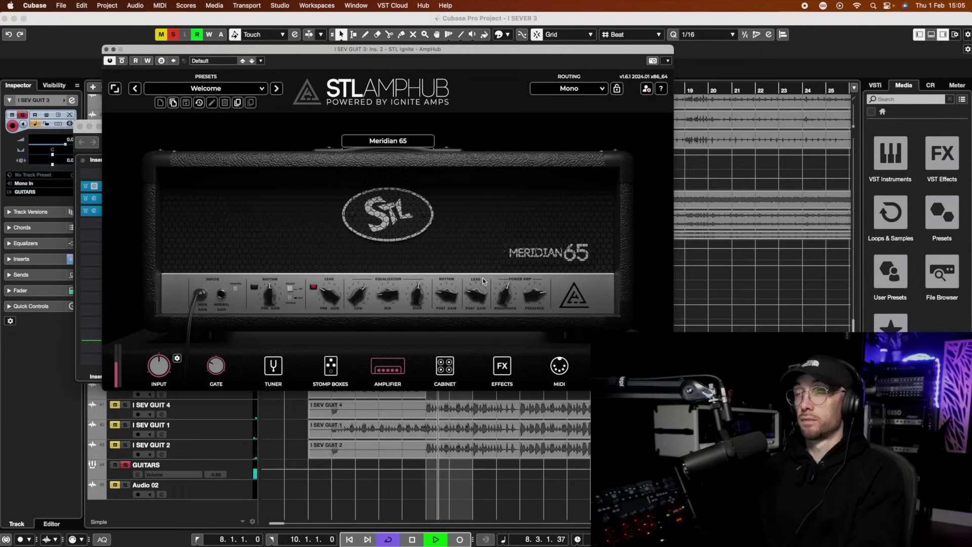
key("space")
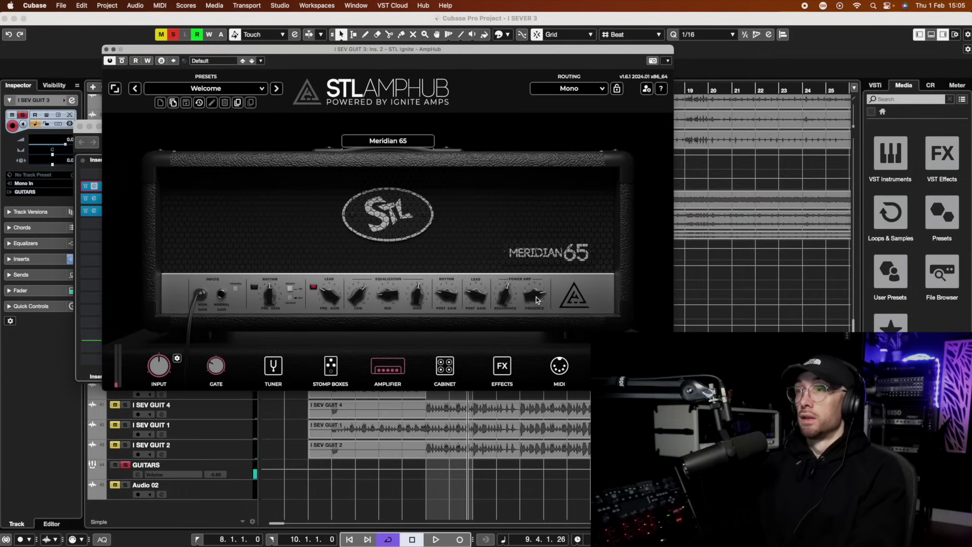
left_click(332, 366)
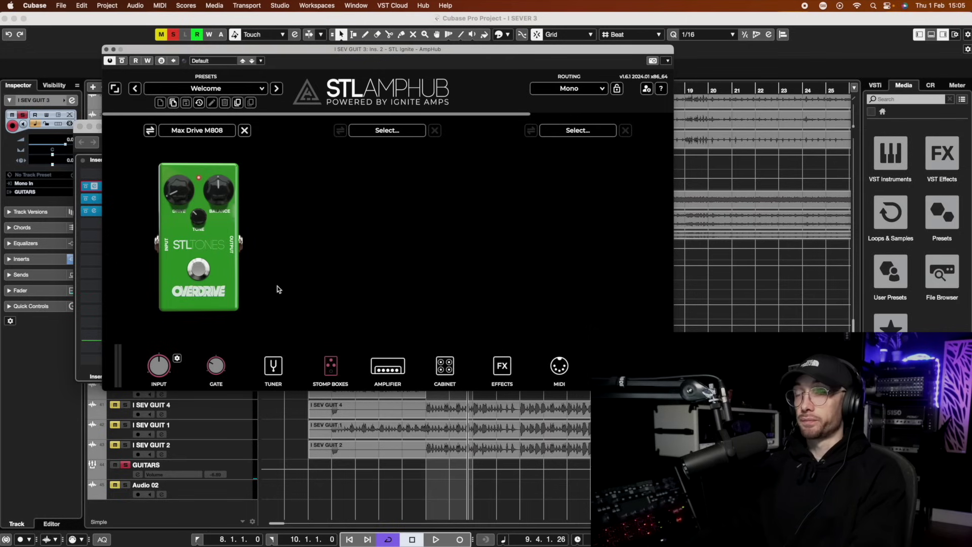
left_click(386, 363)
key("space")
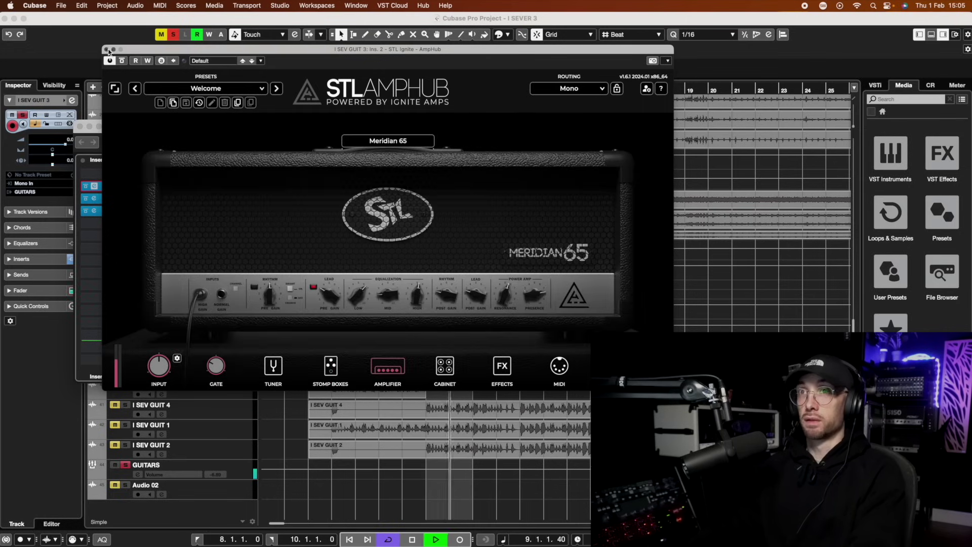
key("space")
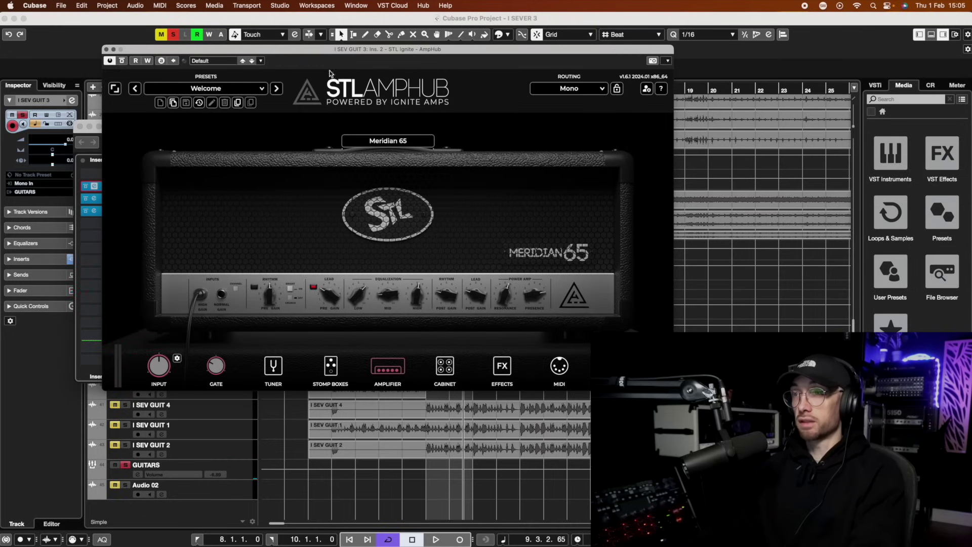
left_click(106, 49)
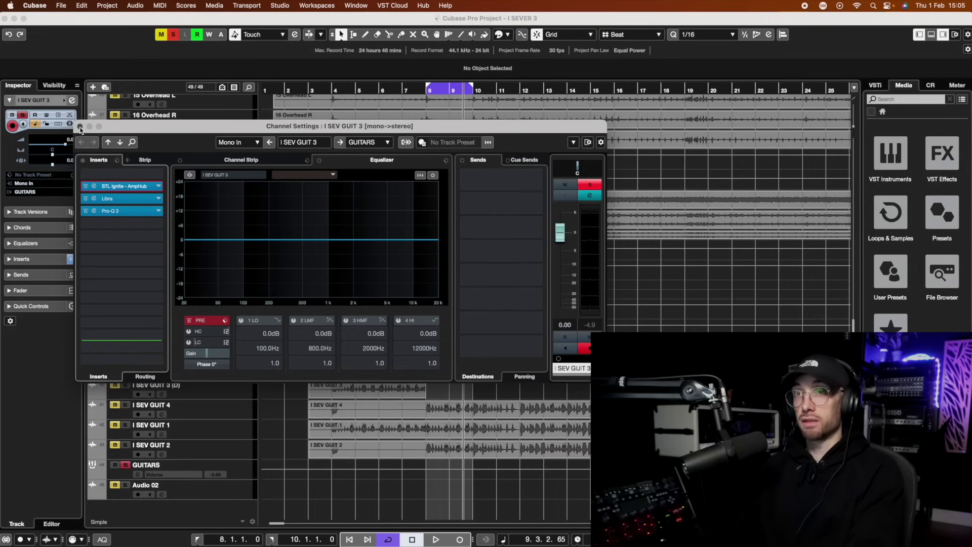
left_click(80, 126)
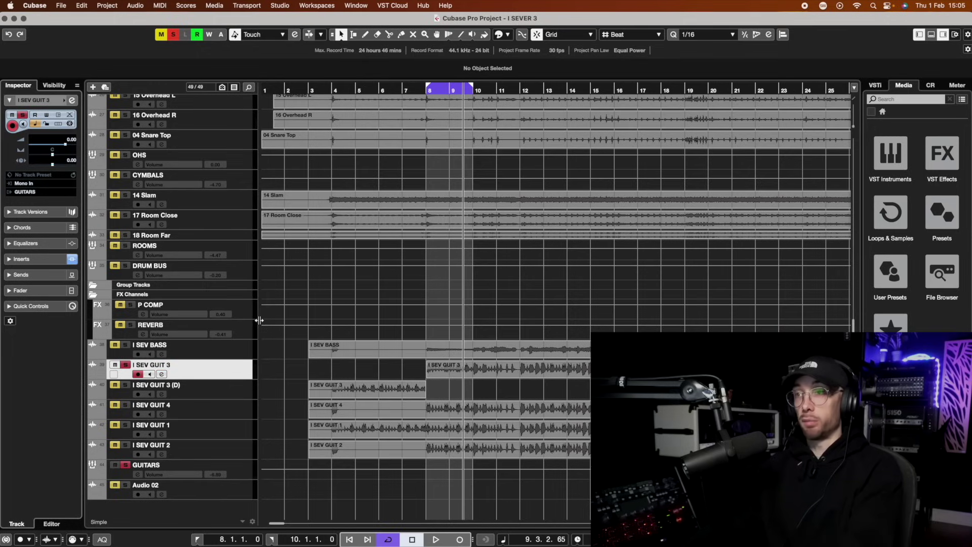
Audition I SEV GUIT 4 in solo and pan the I SEV GUIT 1 track to centre.
left_click(244, 409)
key("space")
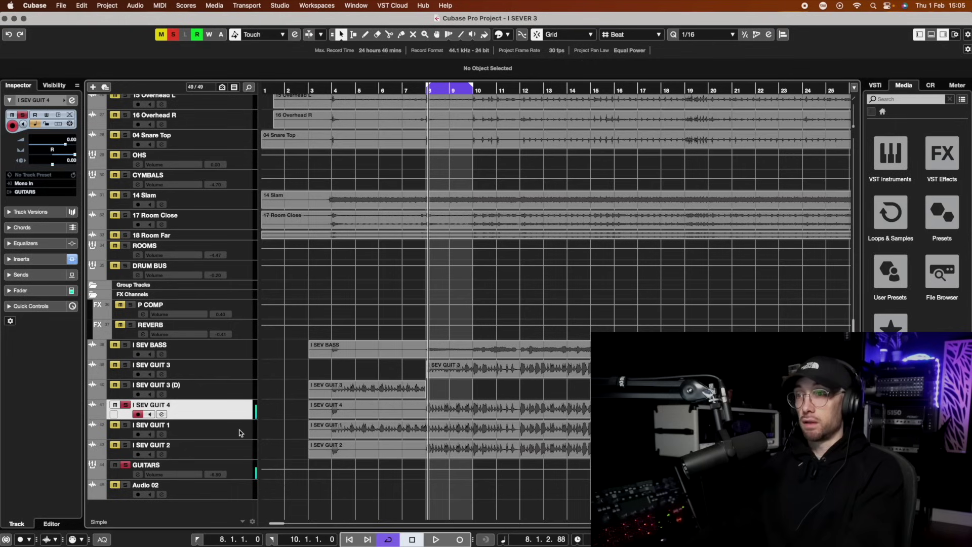
left_click(241, 431)
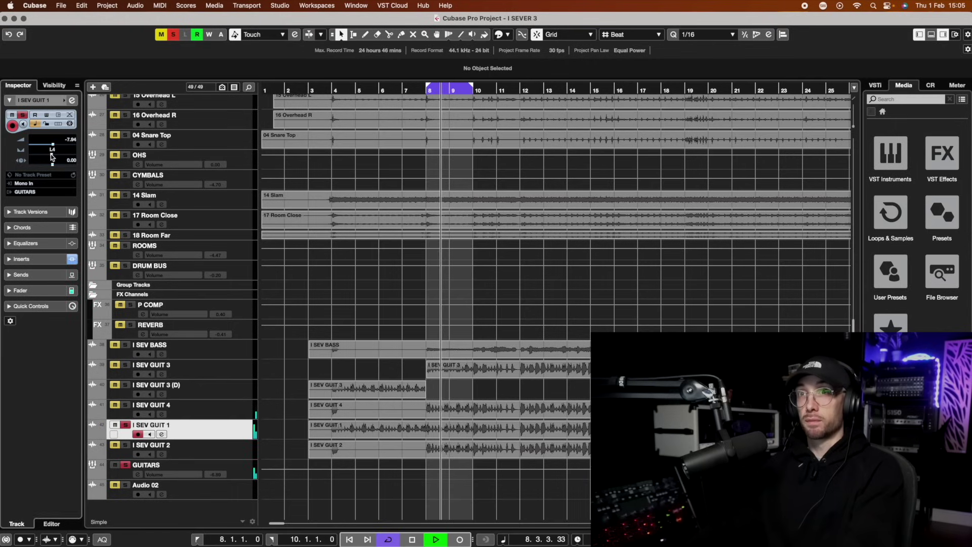
left_click(52, 155, "super")
key("space")
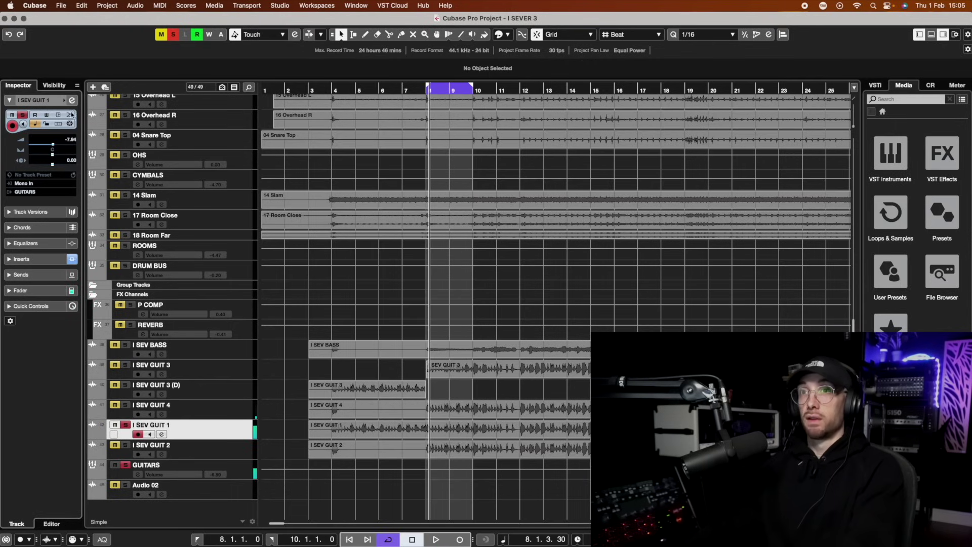
Examine the AmpHub amplifier settings on I SEV GUIT 1 while auditioning the track in solo.
left_click(72, 100)
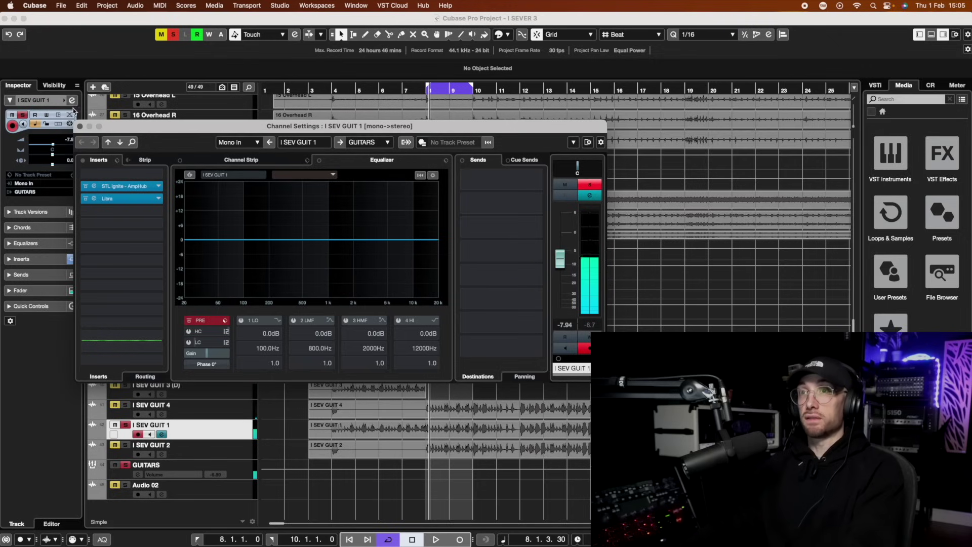
left_click(93, 187)
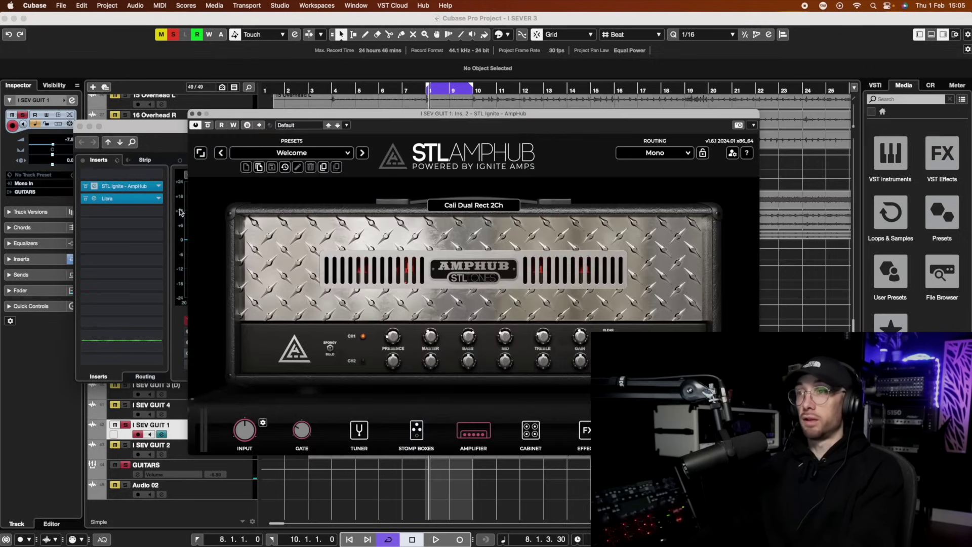
key("space")
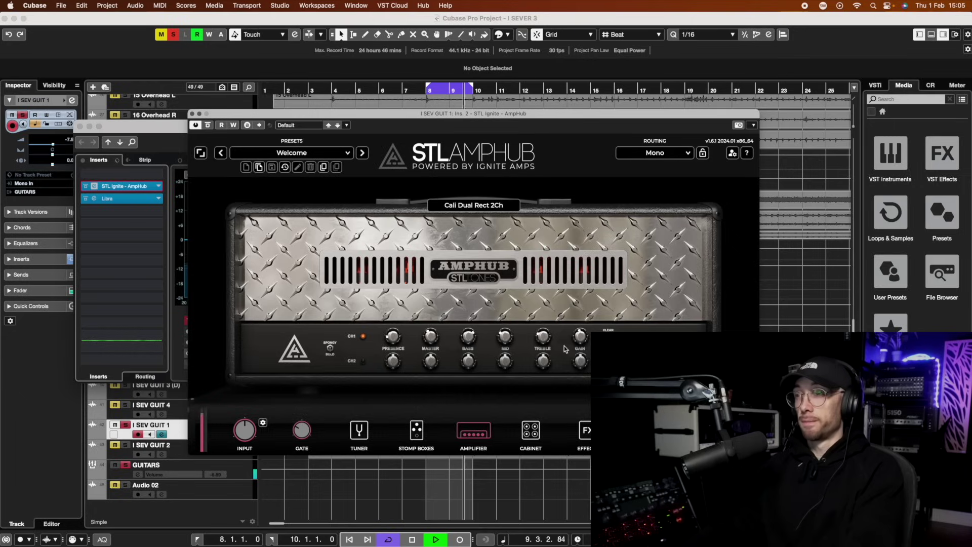
key("space")
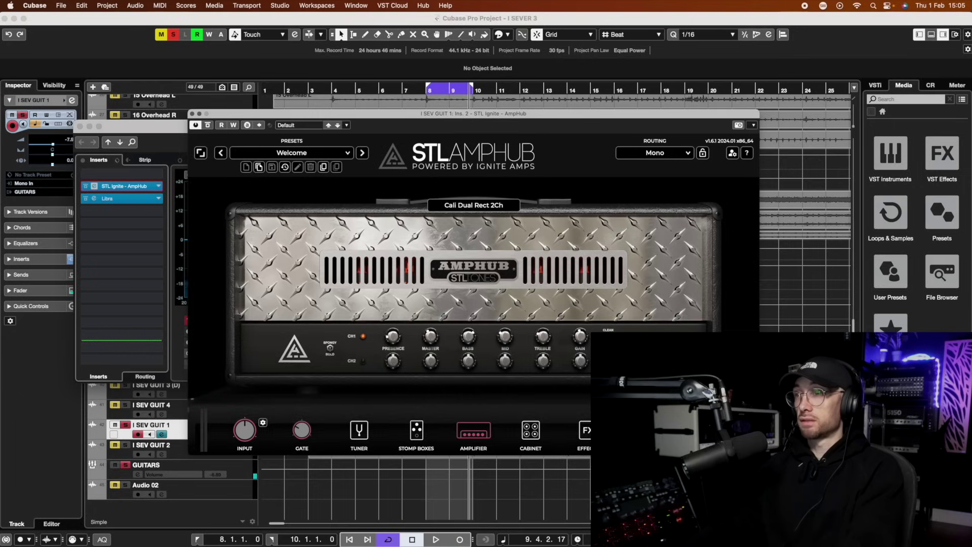
Examine the AmpHub stomp box settings on I SEV GUIT 1 during playback and close the plugin and channel settings windows.
left_click(423, 437)
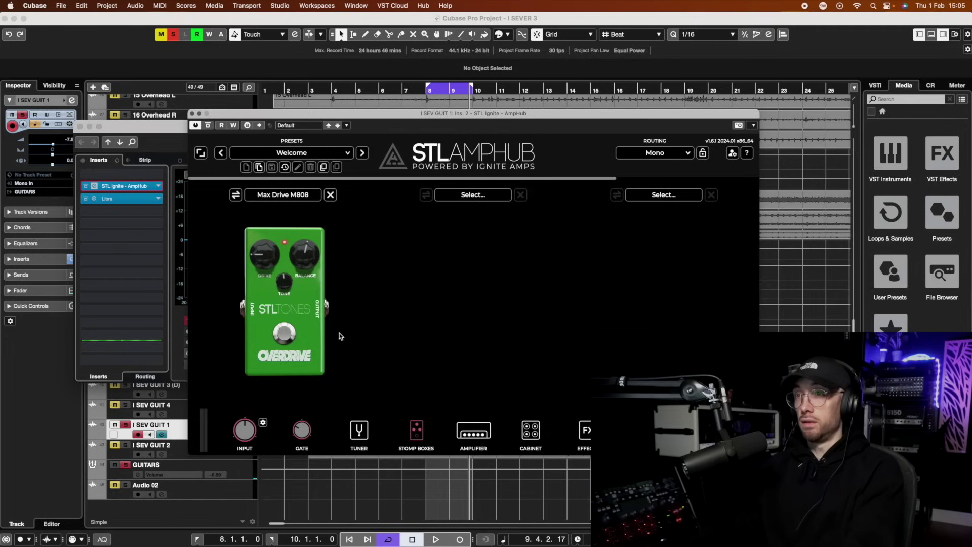
key("space")
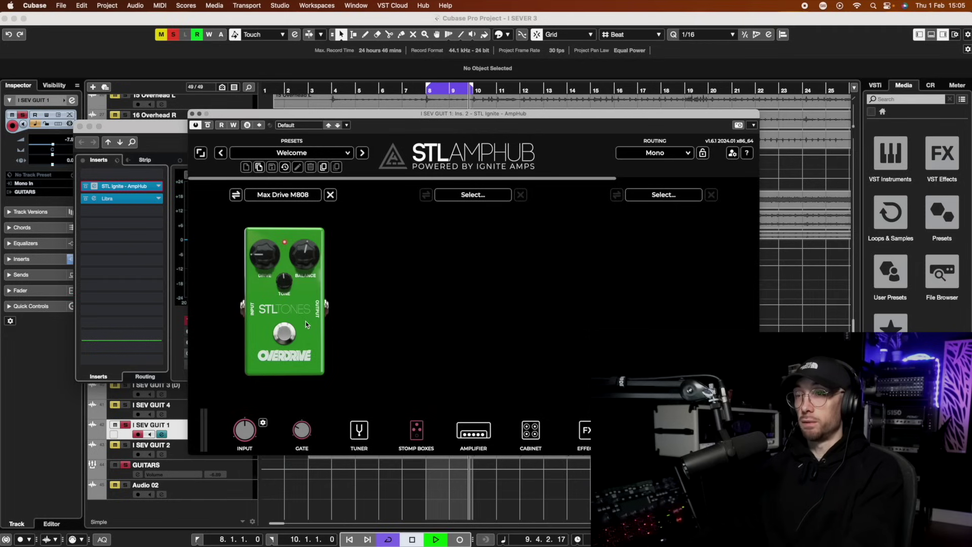
left_click(192, 114)
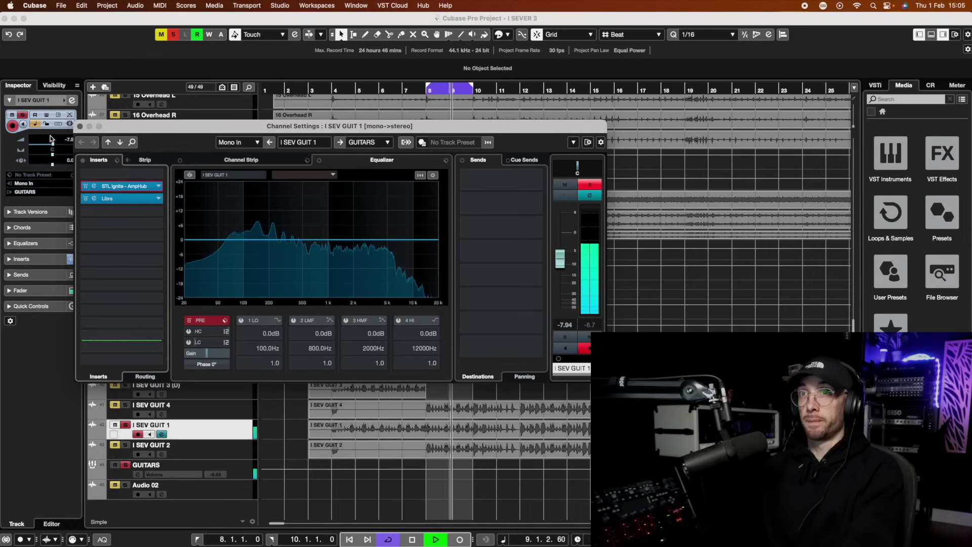
left_click(80, 126)
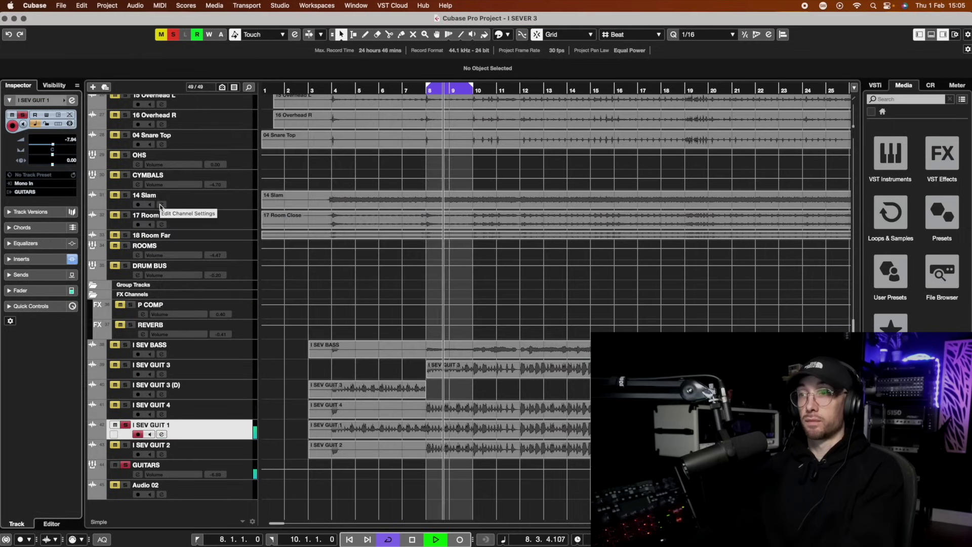
Stop playback, pan I SEV GUIT 1 back to the left and unsolo it, and pan I SEV GUIT 3 fully left.
key("space")
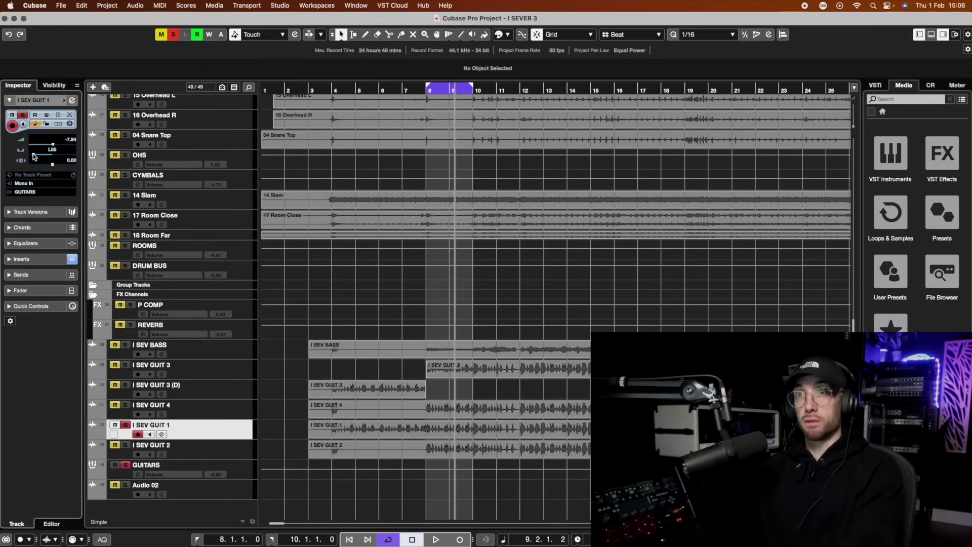
key("s")
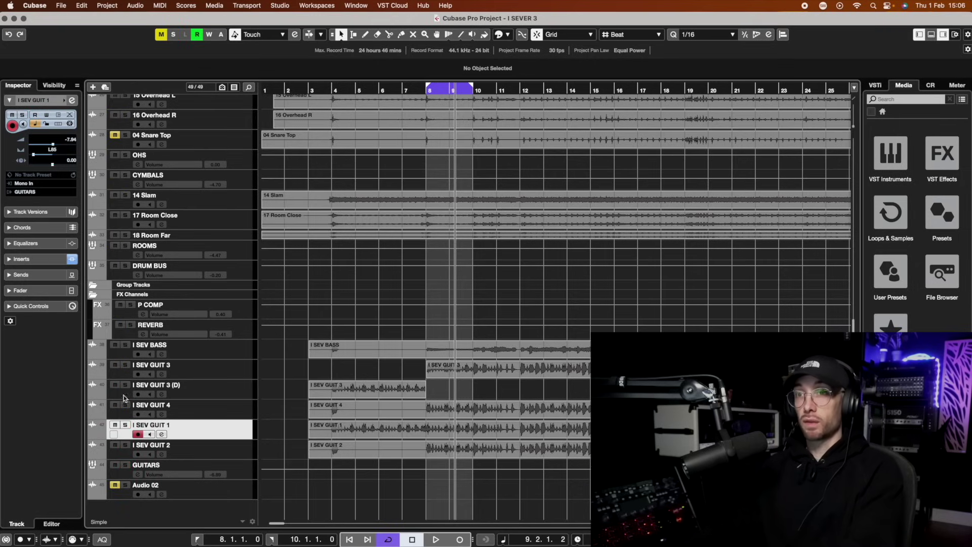
left_click(123, 376)
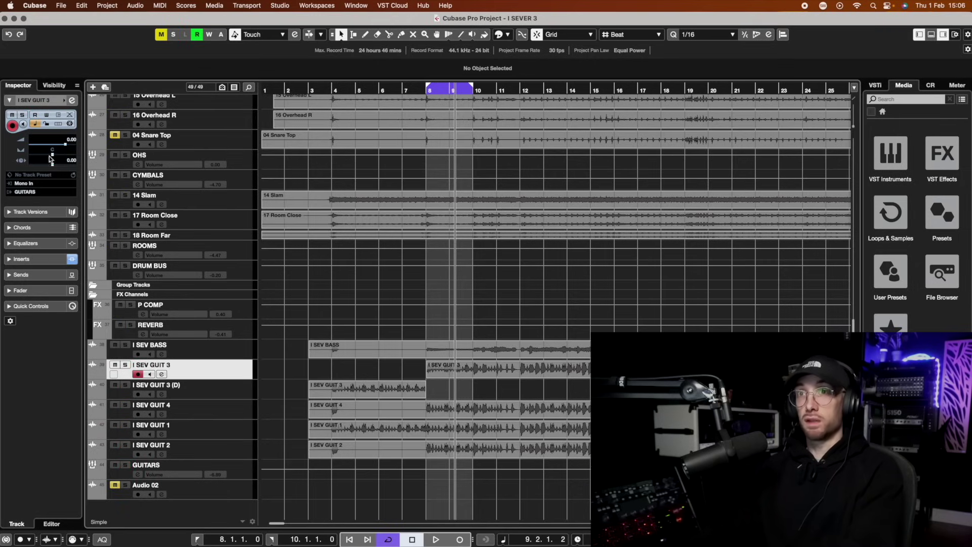
left_click_drag(50, 154, 3, 143)
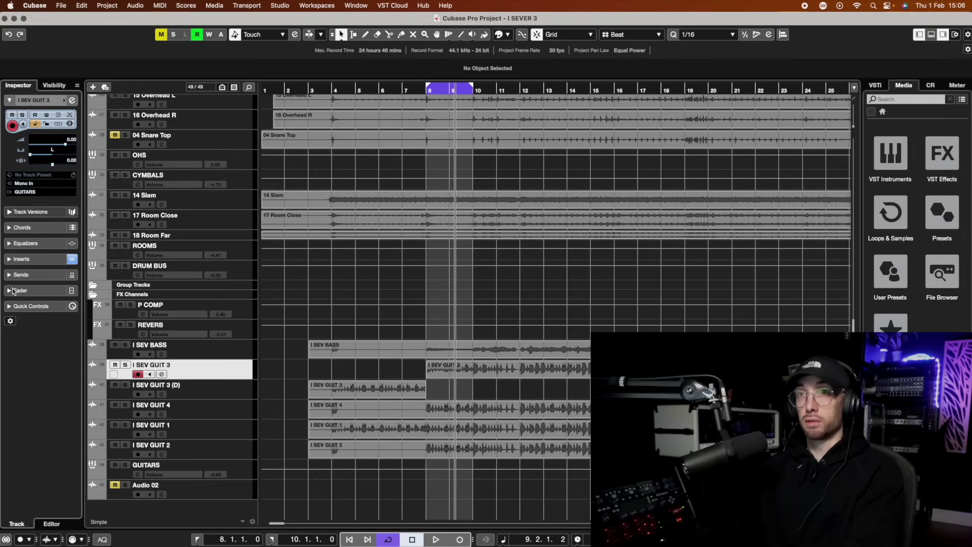
Audition all guitar tracks together by soloing the GUITARS bus during playback, and unsolo it once stopped.
left_click(126, 464)
key("space")
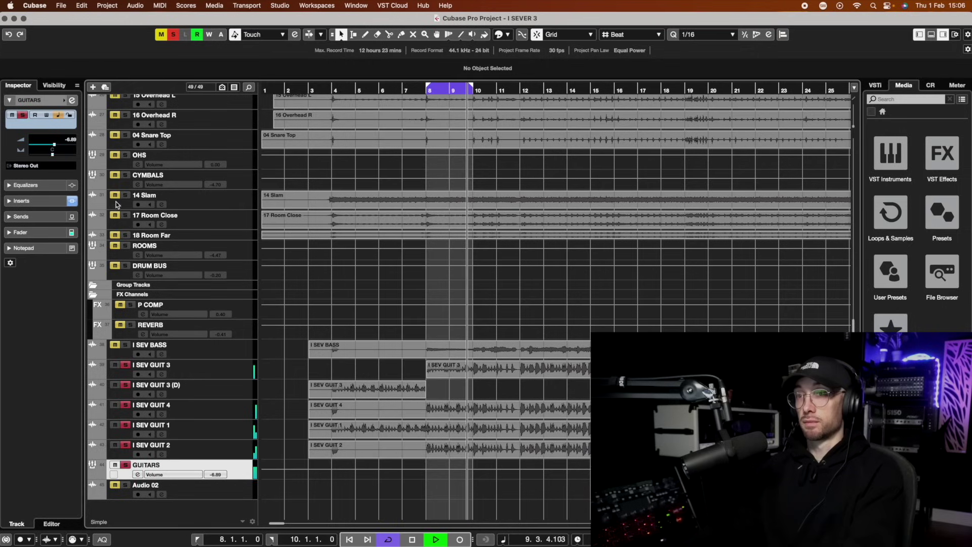
key("space")
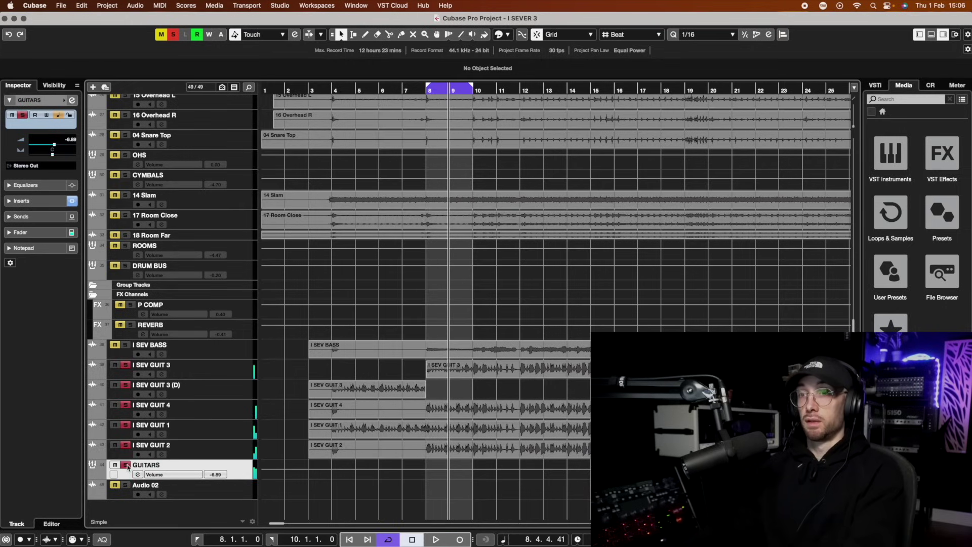
left_click(126, 465)
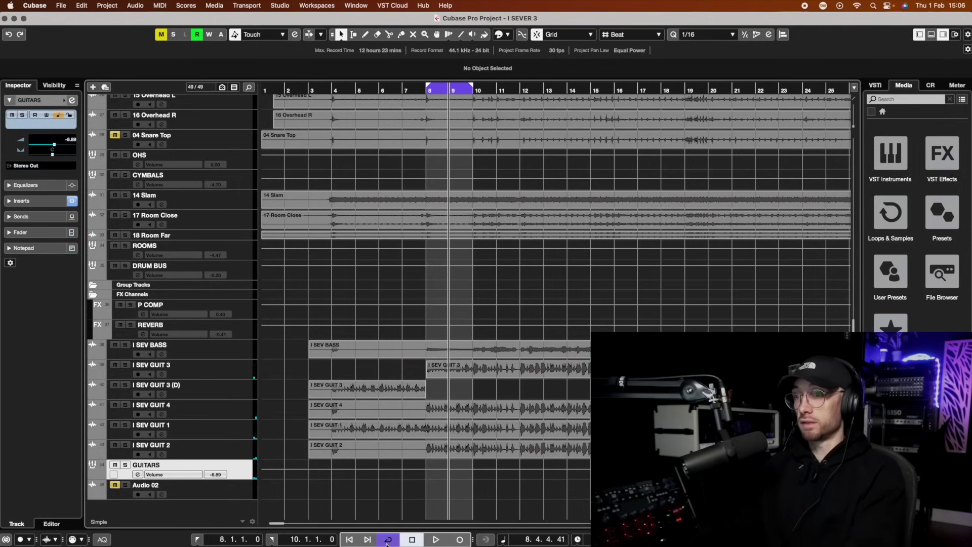
Turn off cycle playback, listen to the full mix from bar 12, and solo the GUITARS bus for comparison.
left_click(477, 86)
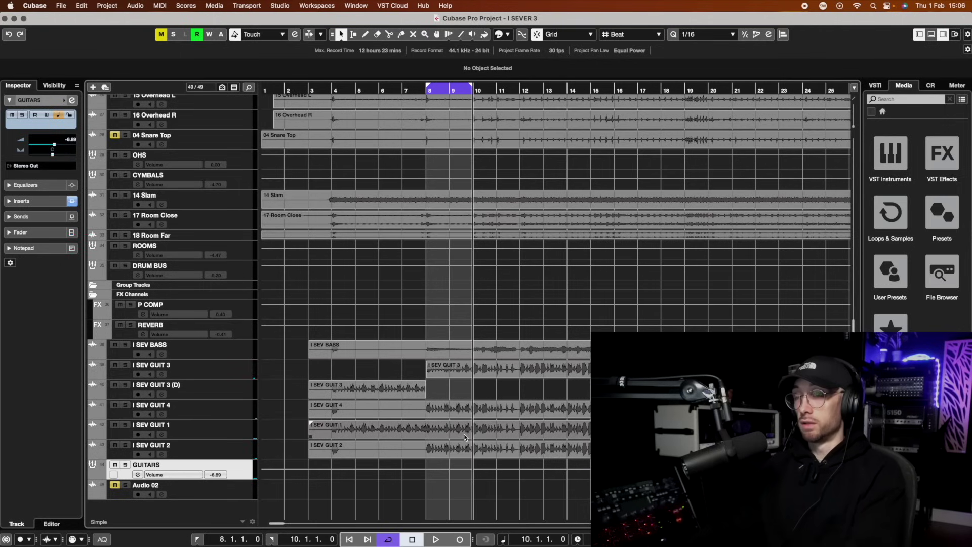
left_click(385, 540)
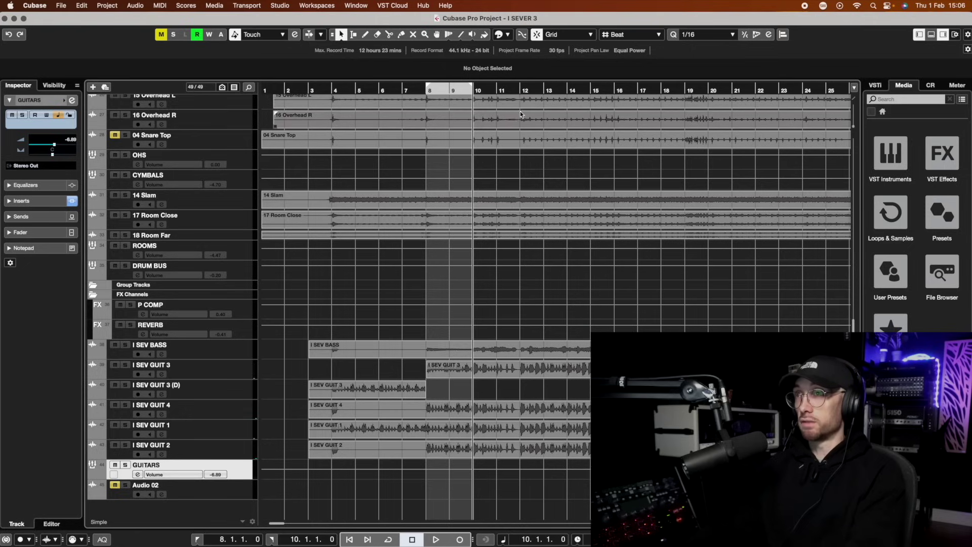
left_click(520, 87)
key("space")
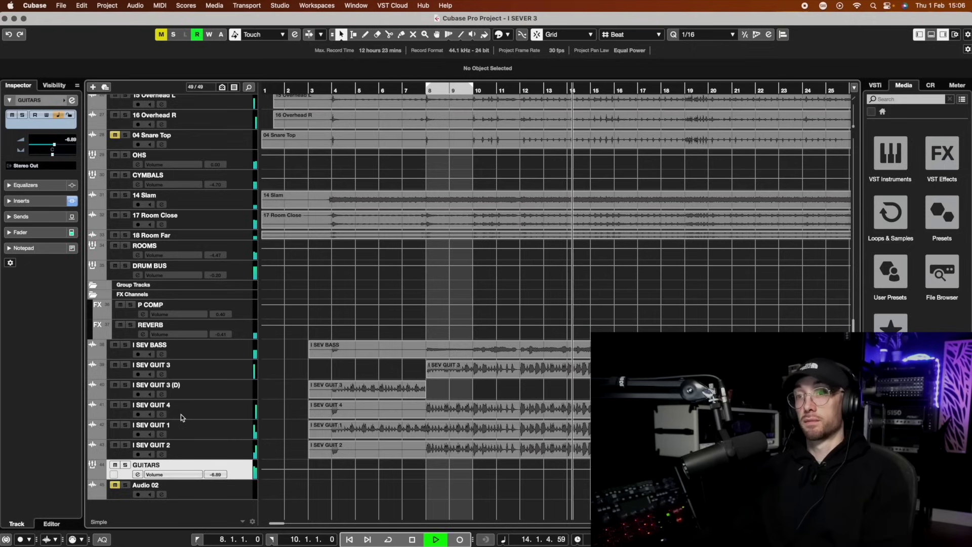
double_click(138, 466)
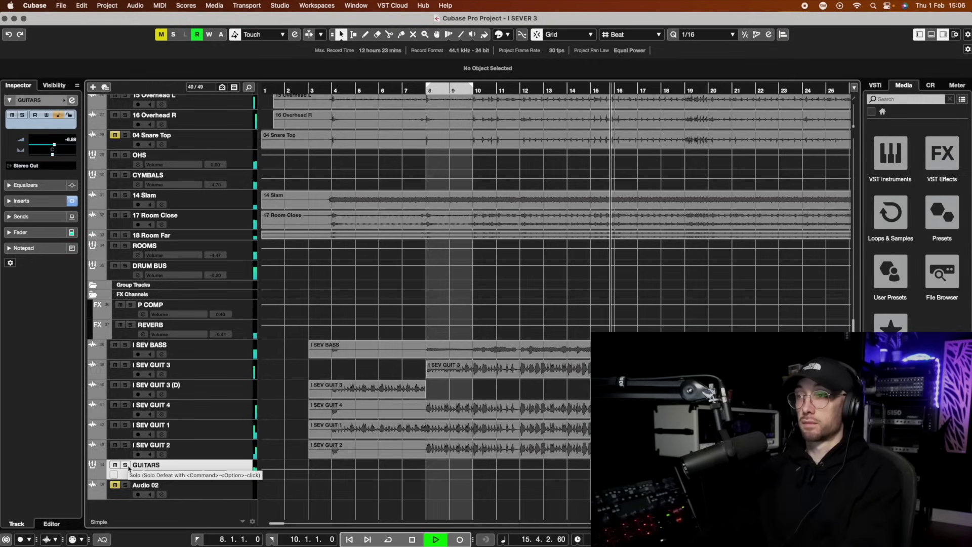
left_click(126, 465)
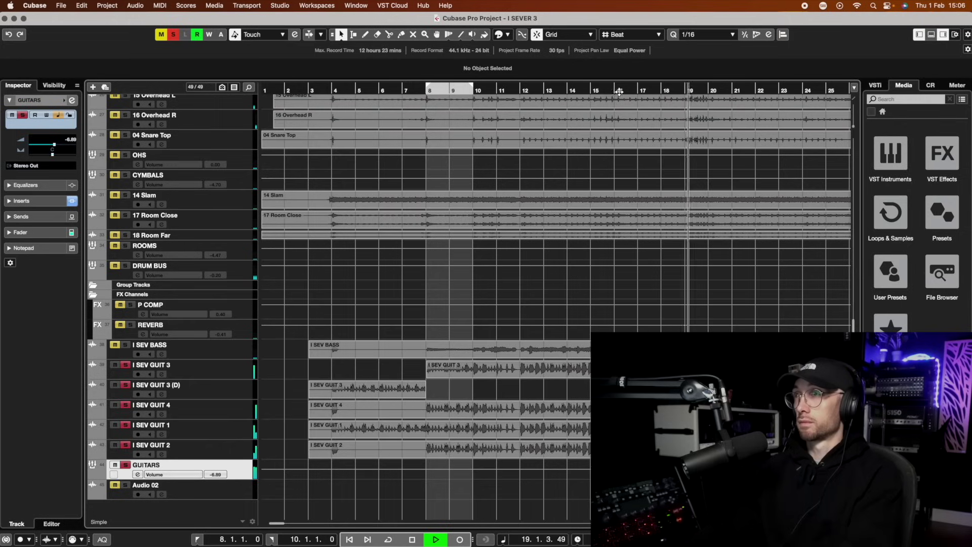
key("space")
Set the cycle range from bar 12 to bar 16 and turn on cycle playback.
left_click_drag(522, 87, 616, 92)
left_click(529, 91)
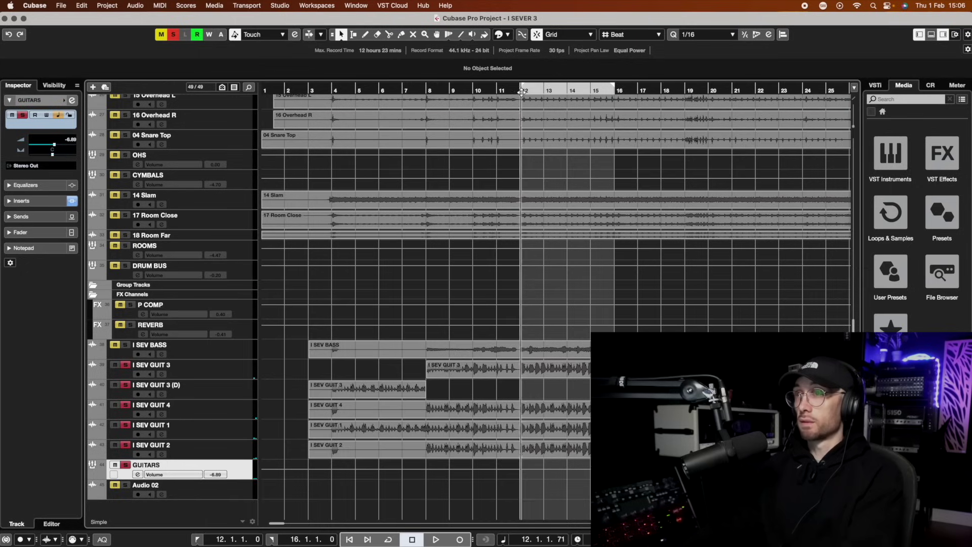
left_click(392, 537)
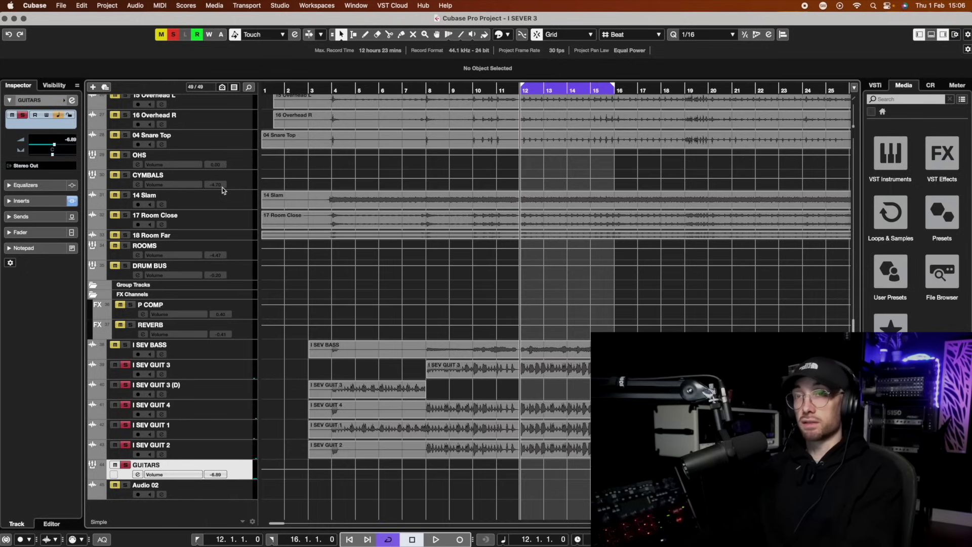
Bypass the Pro-Q 3 insert on the GUITARS bus and open its C4 Stereo multiband compressor.
left_click(72, 100)
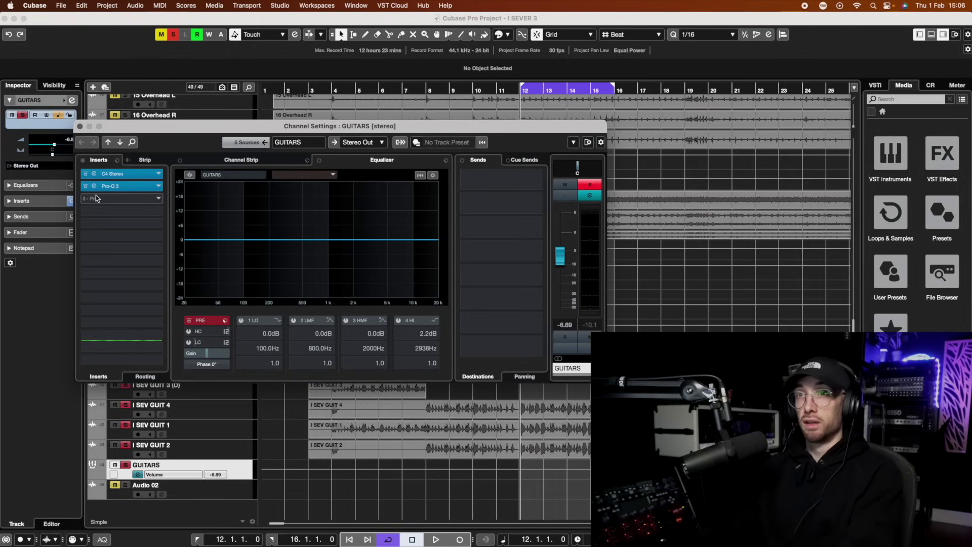
left_click(86, 186)
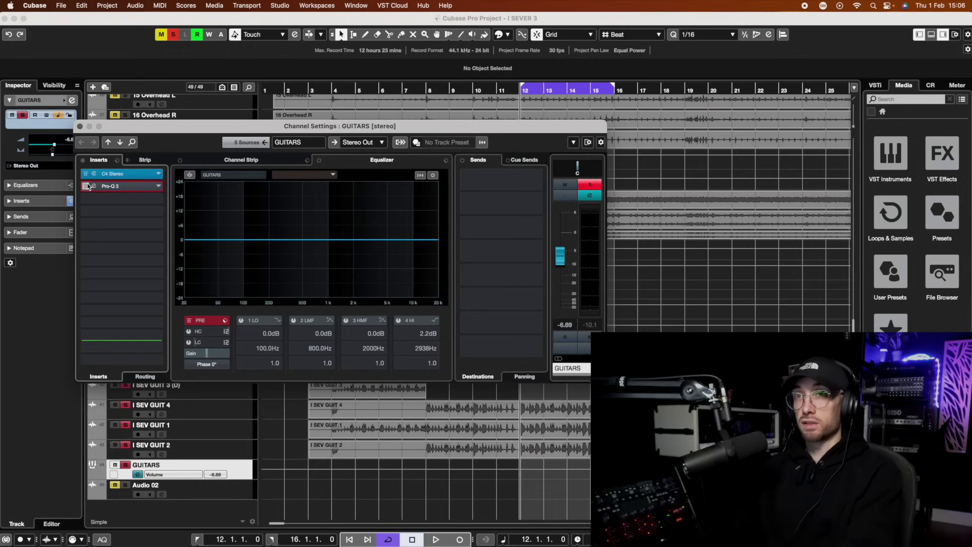
left_click(113, 175)
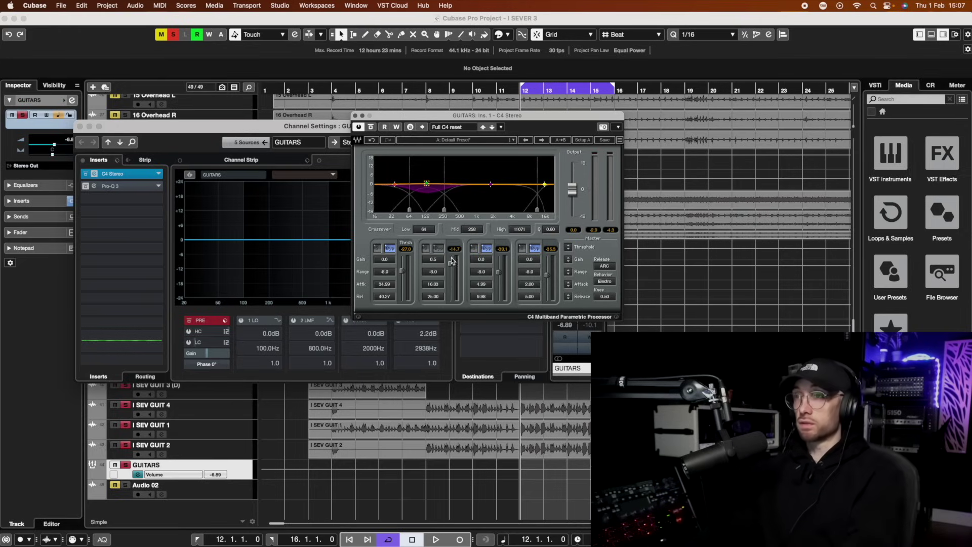
Compare the soloed GUITARS bus with C4 Stereo bypassed and active during playback, and close the plugin.
key("space")
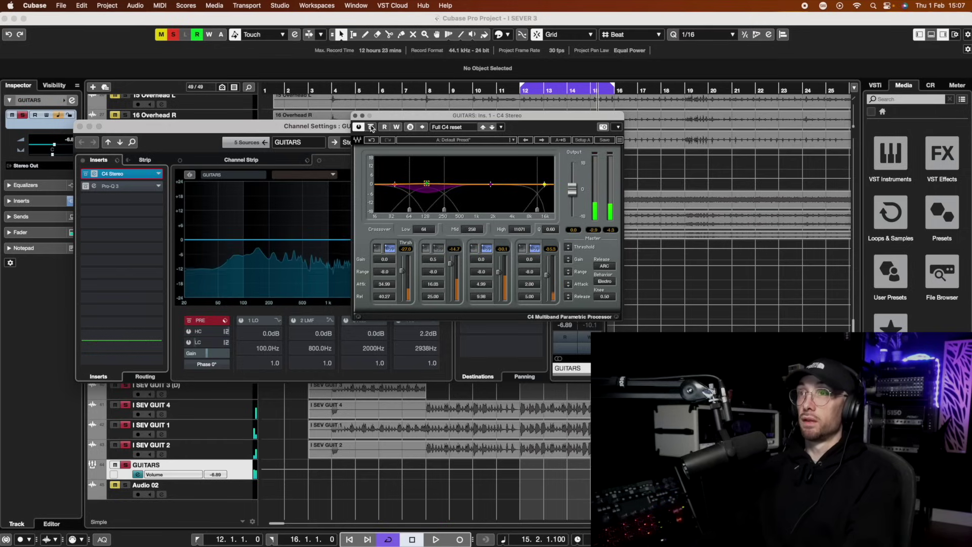
left_click(371, 127)
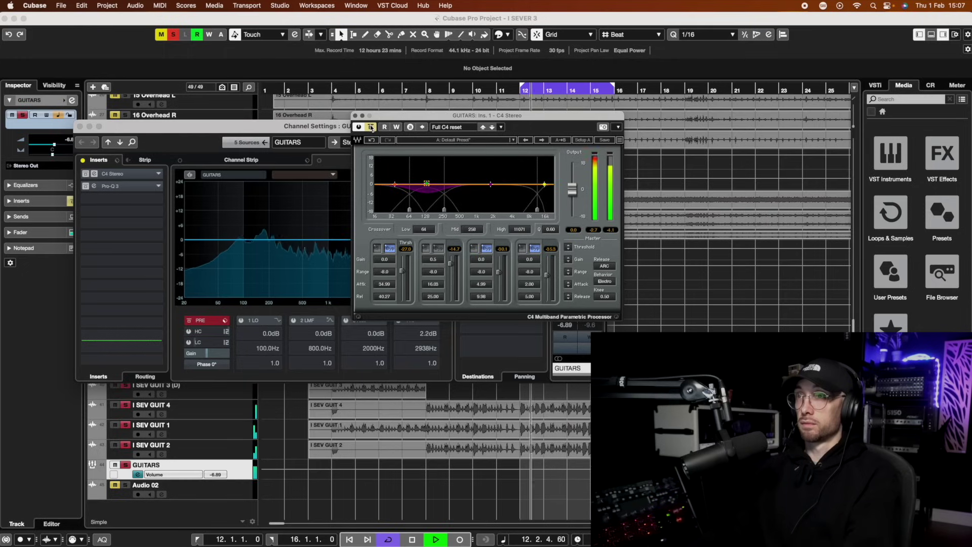
left_click(371, 128)
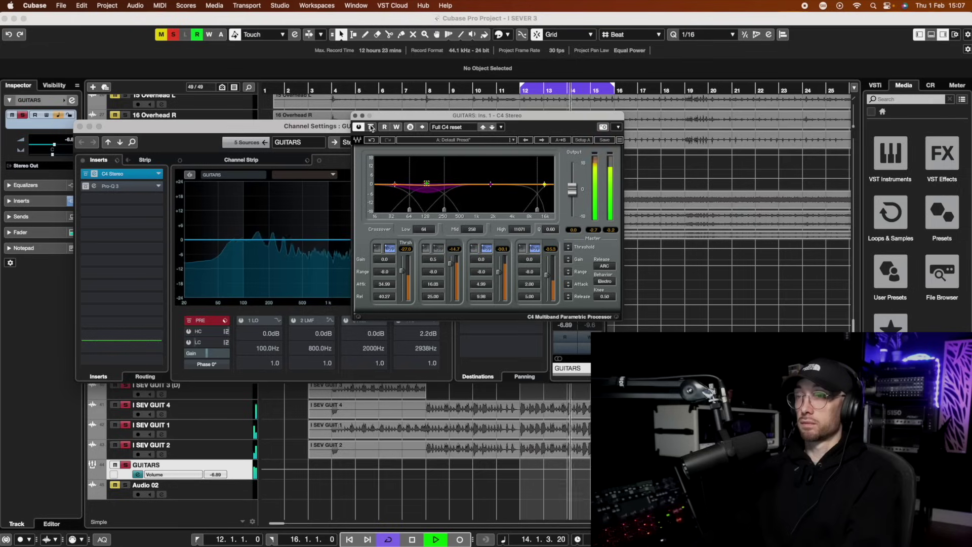
key("space")
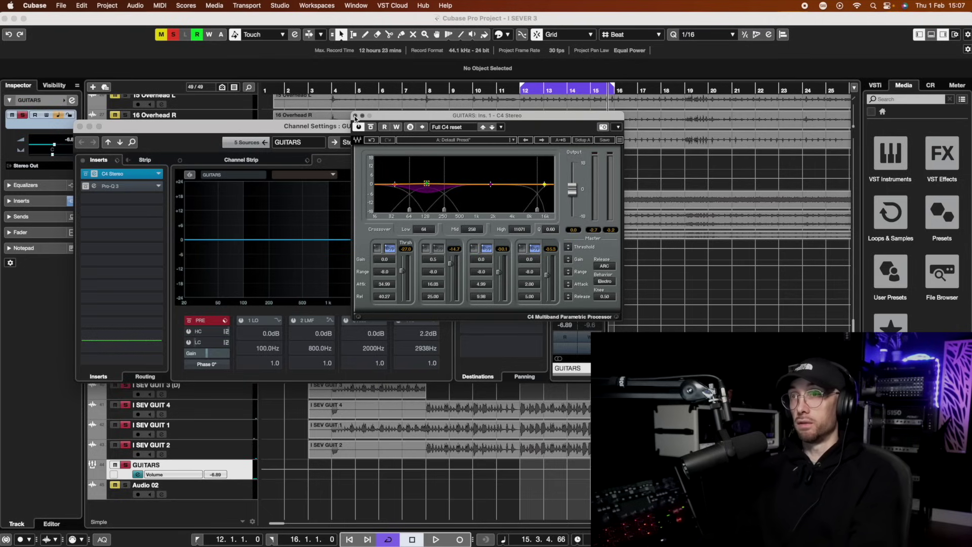
left_click_drag(112, 186, 140, 252)
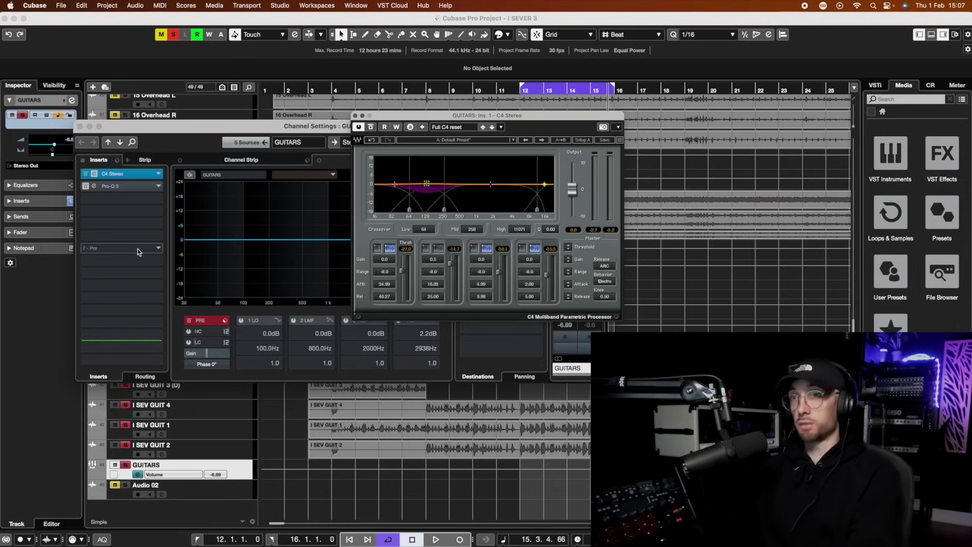
left_click(355, 116)
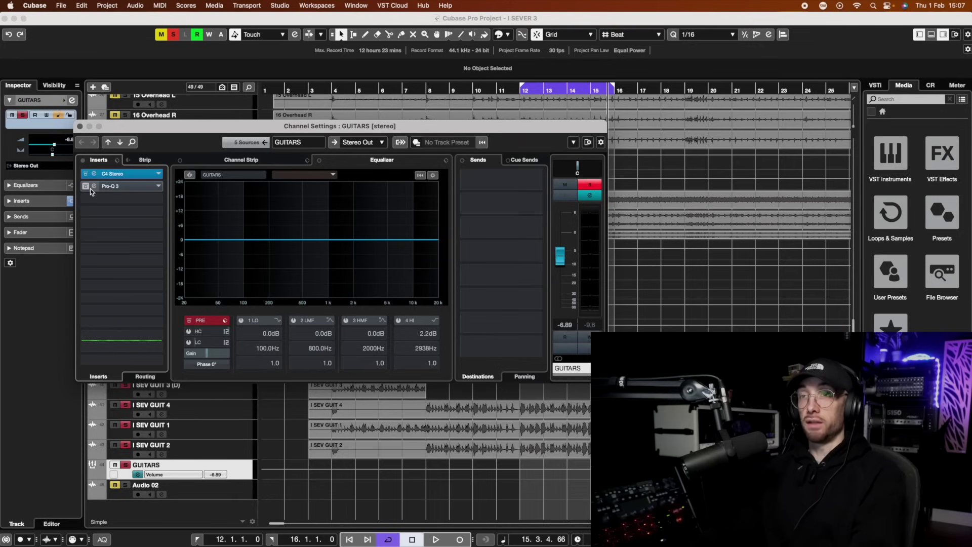
Re-enable the Pro-Q 3 insert on the GUITARS bus during playback and open its EQ curve.
key("space")
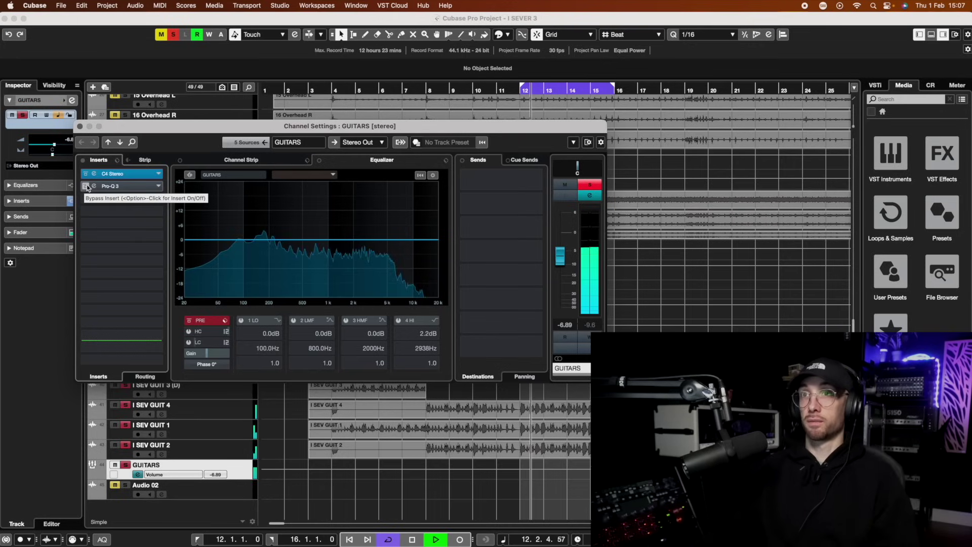
left_click(86, 186)
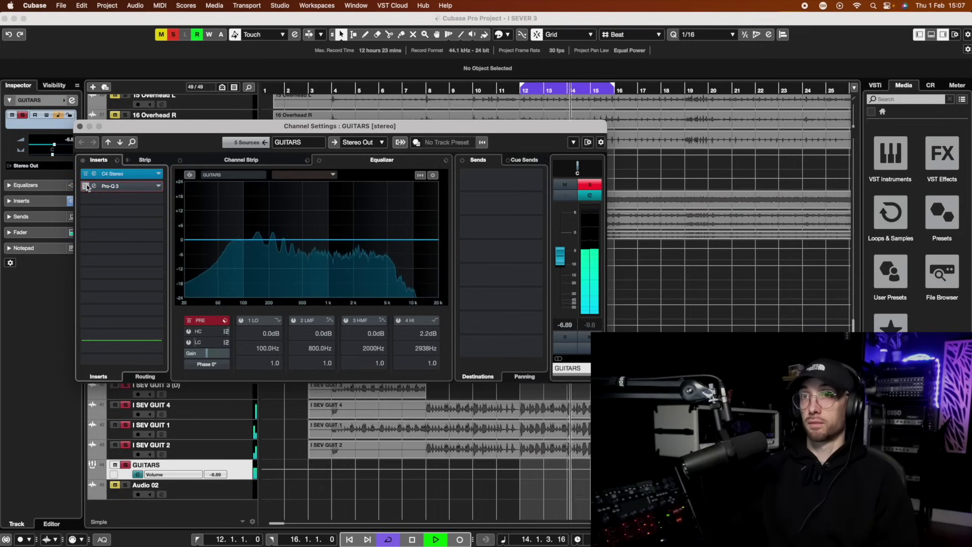
left_click(110, 186)
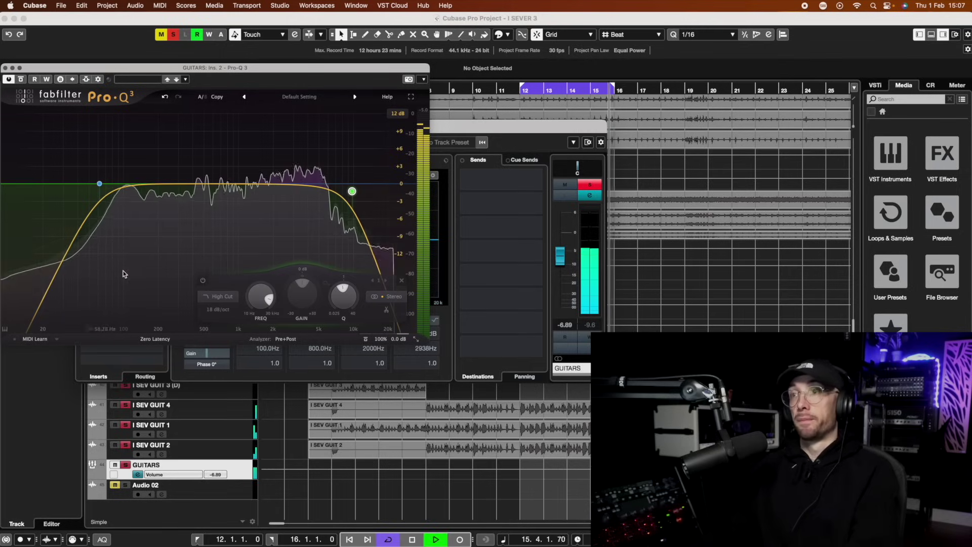
Examine the high cut and low cut filter settings in Pro-Q 3 on the GUITARS bus.
key("space")
mouse_move(353, 192)
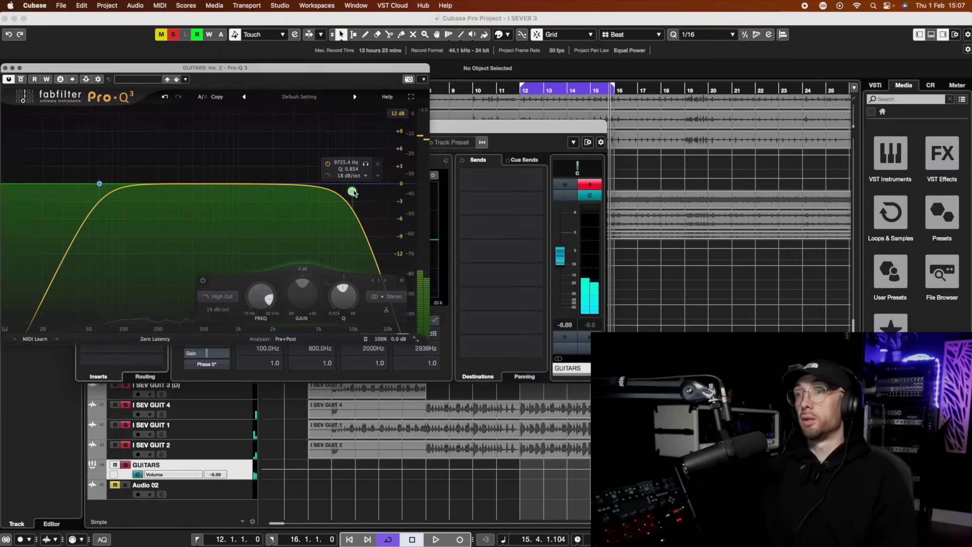
left_click(100, 186)
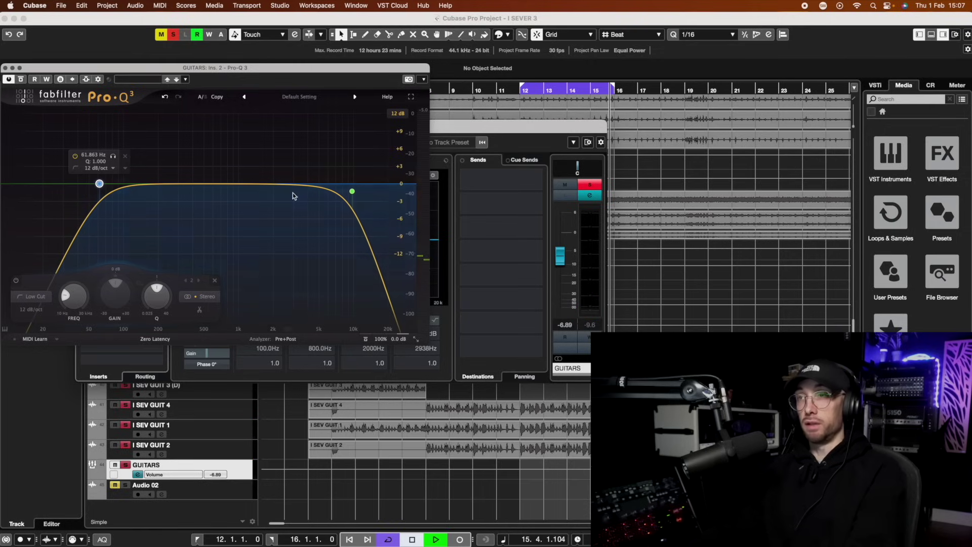
key("space")
Raise the Pro-Q 3 high cut frequency on the GUITARS bus to about 13 kHz while auditioning it.
left_click(352, 191)
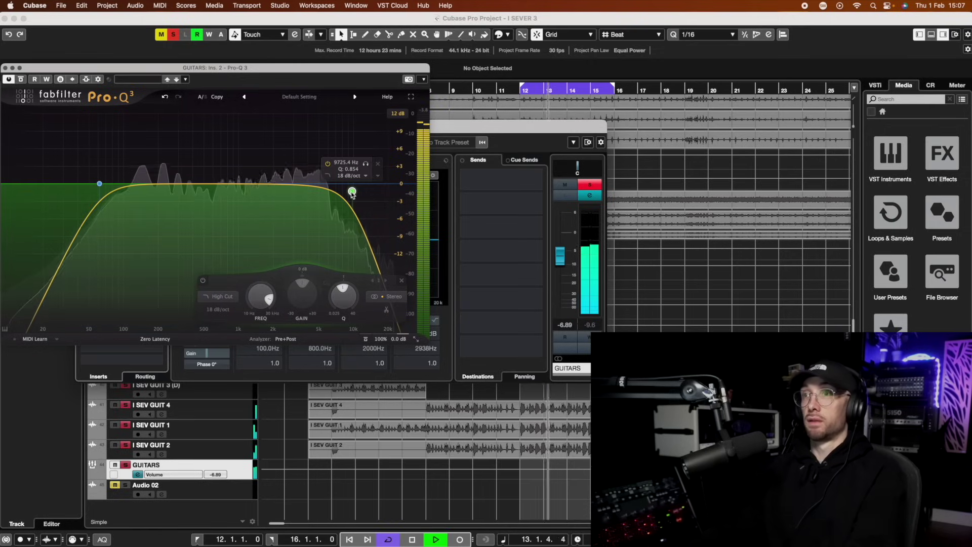
key("space")
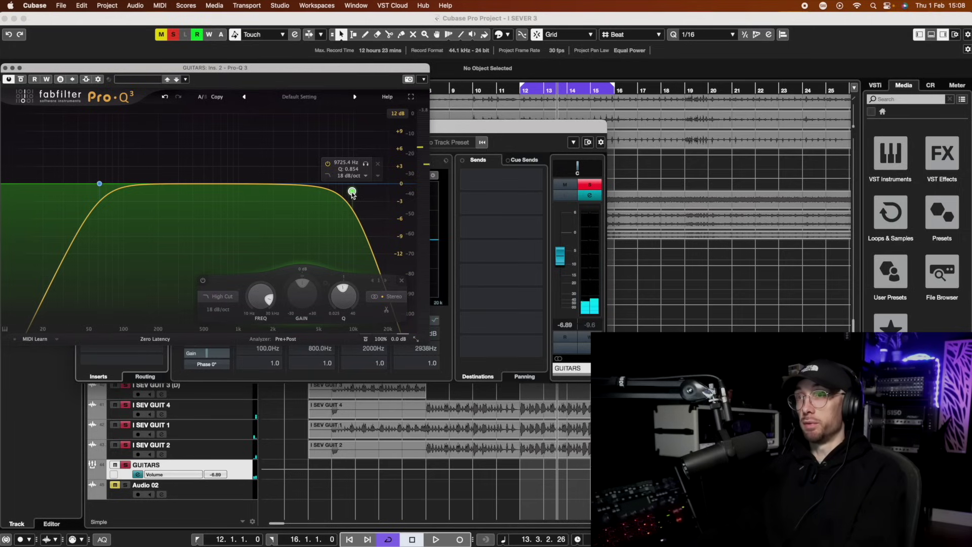
left_click_drag(352, 192, 369, 192)
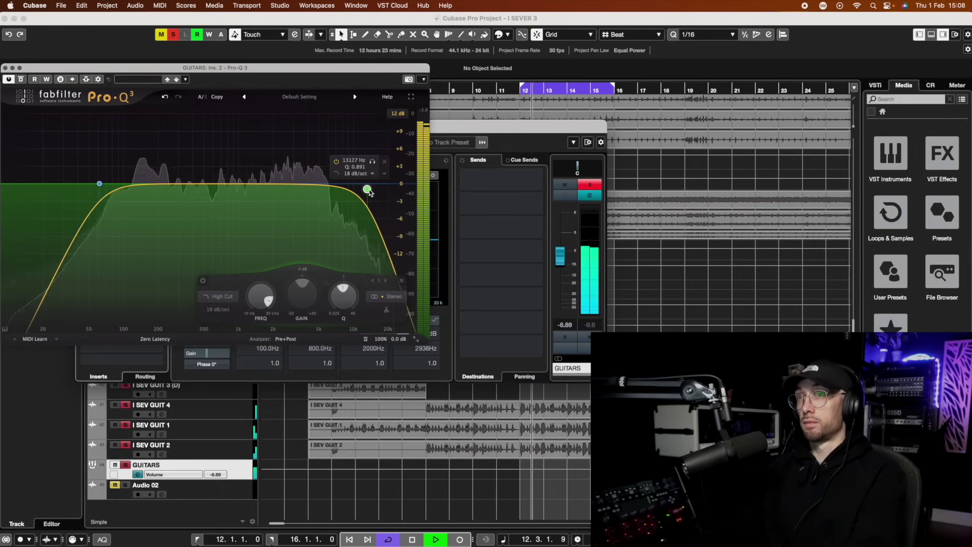
Stop playback, unsolo the GUITARS bus and close its Pro-Q 3 and channel settings windows.
key("space")
left_click(589, 186)
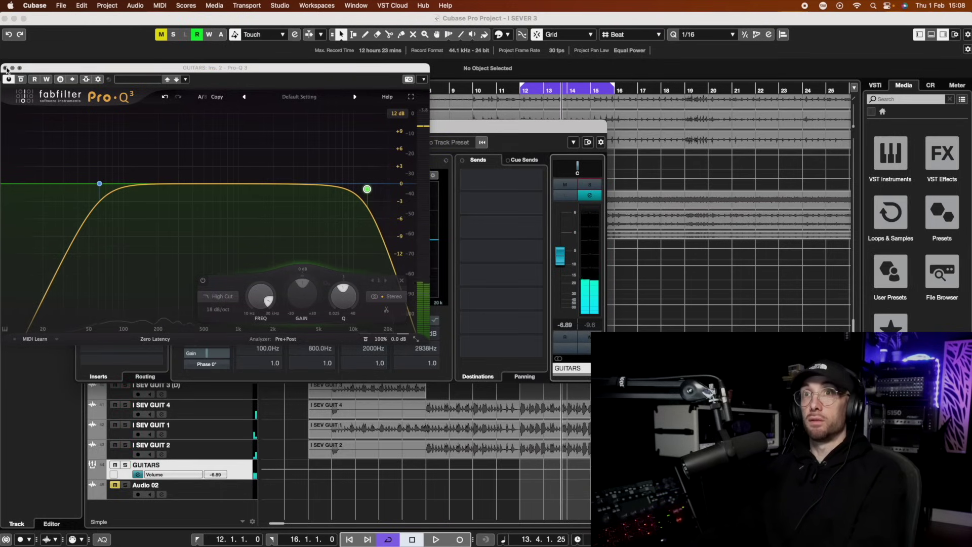
left_click(5, 68)
left_click(80, 127)
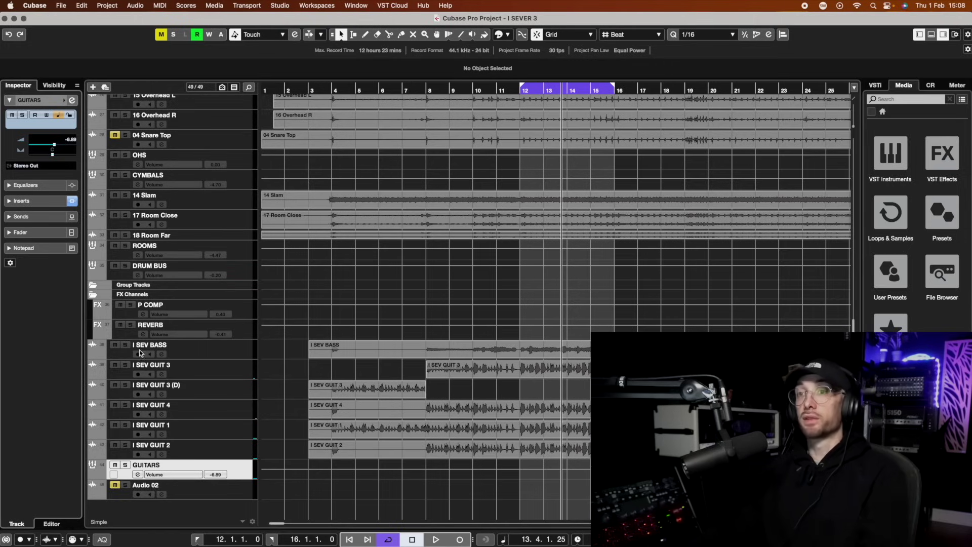
Compare I SEV GUIT 1 and I SEV GUIT 2 soloed together with the full mix during playback.
left_click(230, 371)
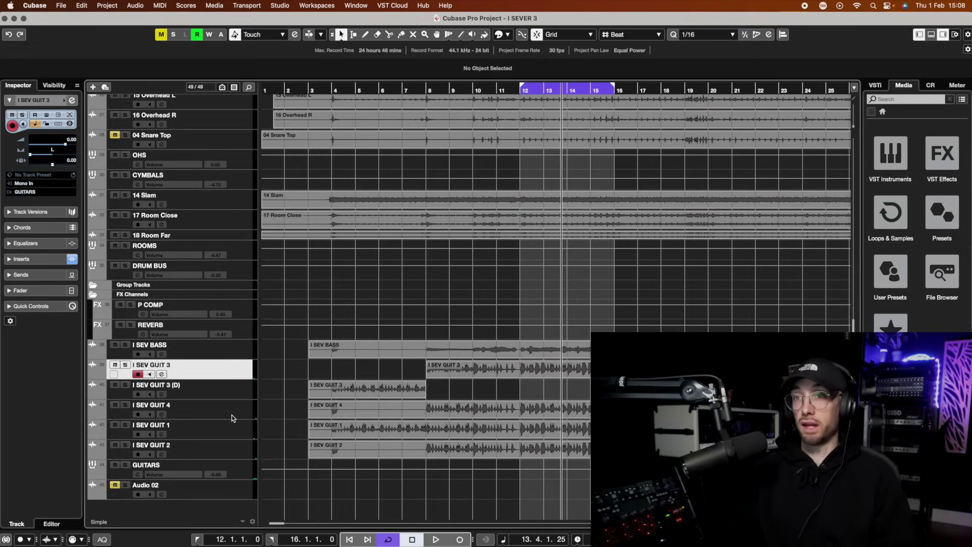
left_click(234, 433)
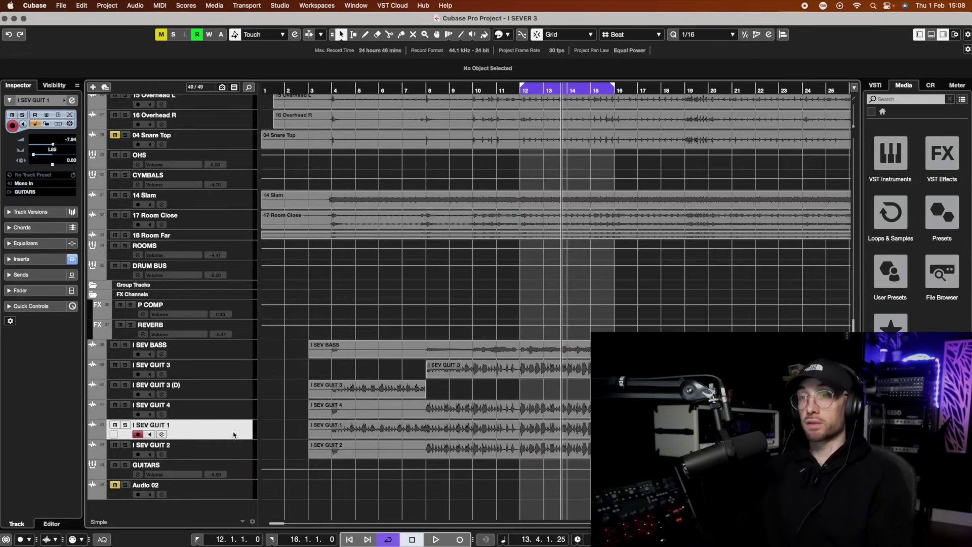
left_click(125, 425)
left_click(127, 449)
key("space")
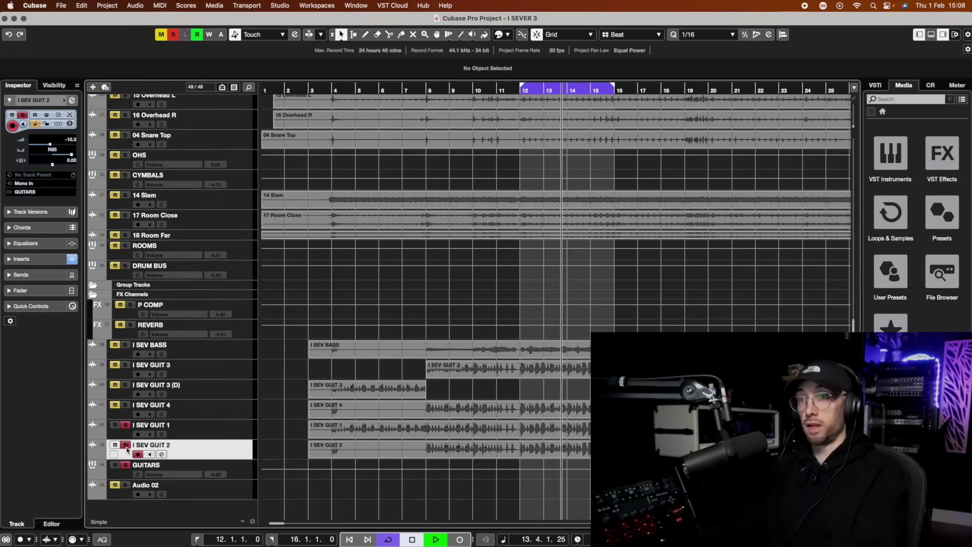
left_click(126, 425)
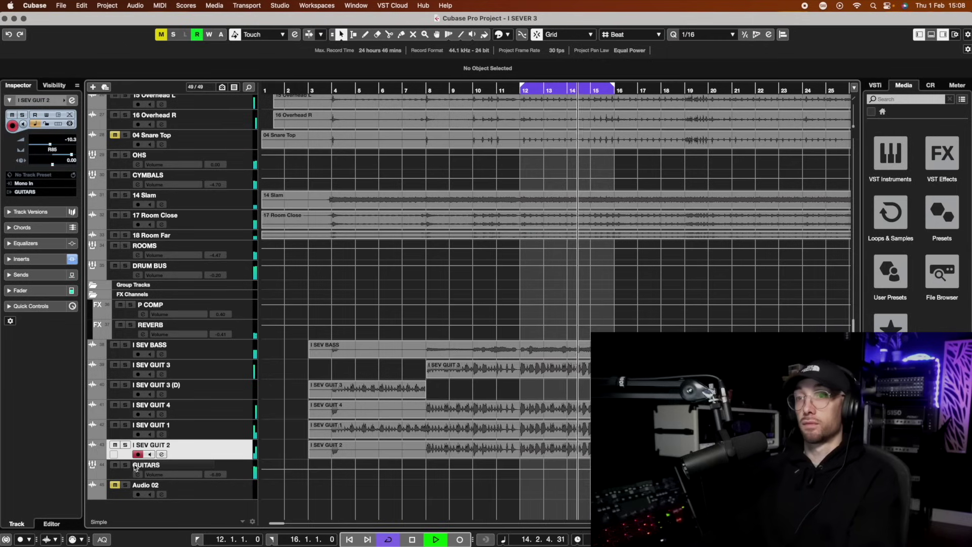
key("space")
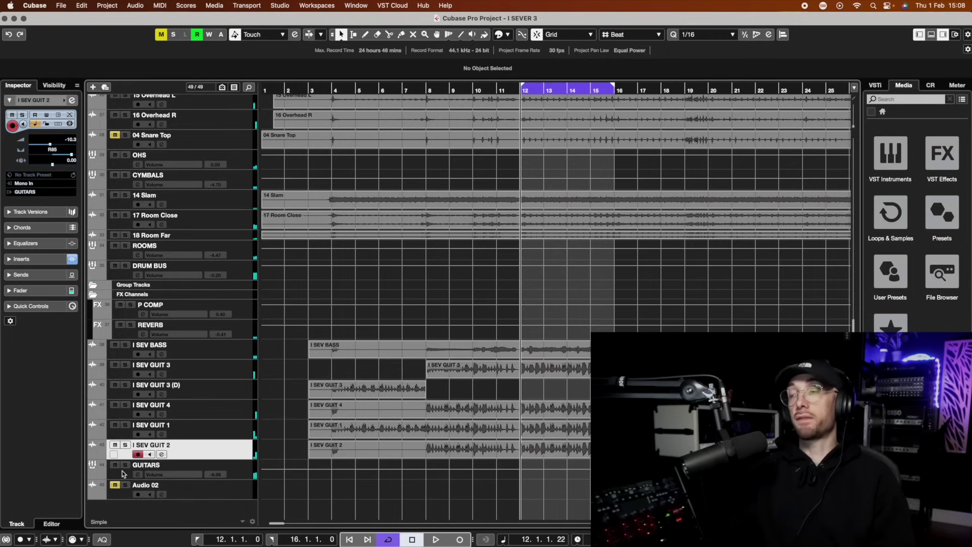
Reopen the Pro-Q 3 insert from the GUITARS bus channel settings.
left_click(120, 476)
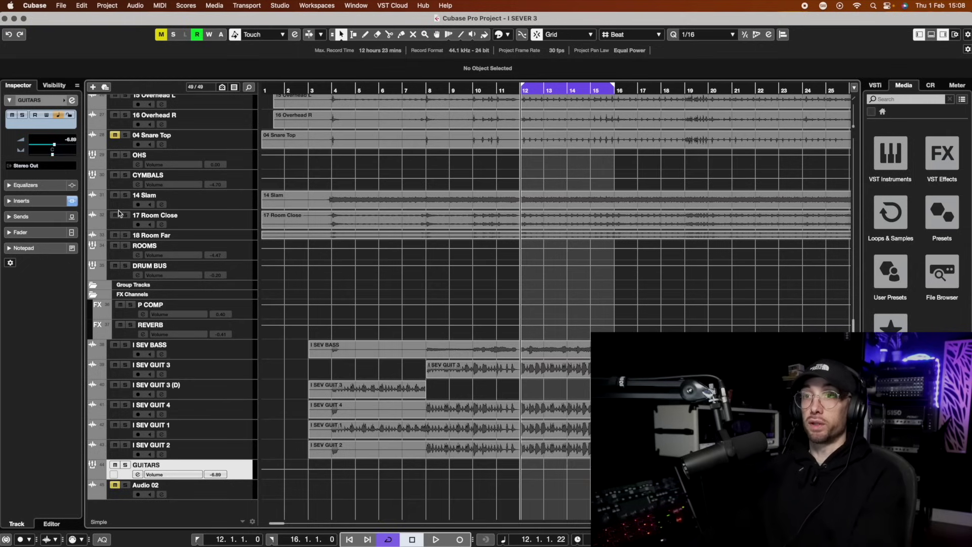
left_click(72, 100)
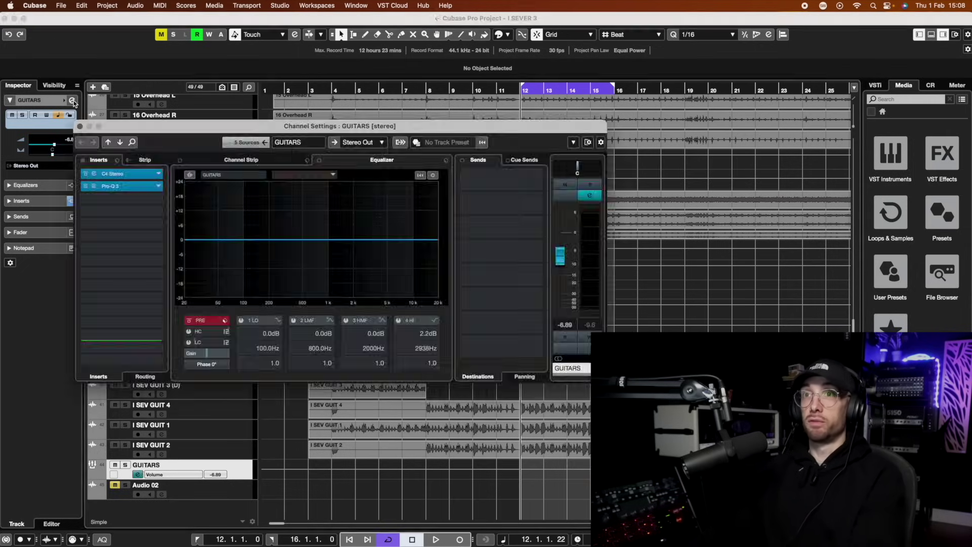
left_click(93, 187)
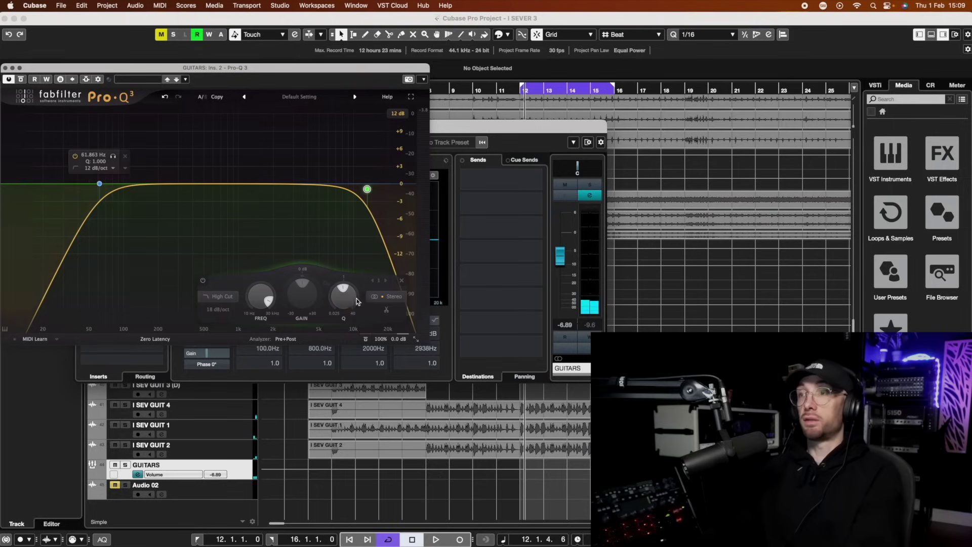
Add a narrow bell cut of 5.4 dB at about 694 Hz with Q 12.79 on the GUITARS bus and audition it.
mouse_move(231, 183)
left_mouse_down()
mouse_move(223, 168)
mouse_move(242, 179)
mouse_move(221, 175)
left_mouse_up()
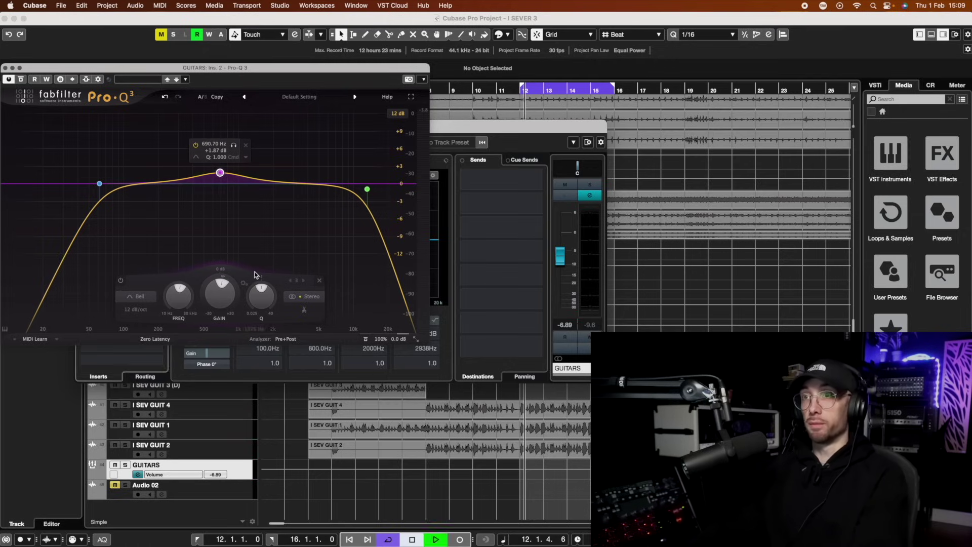
left_click_drag(262, 292, 264, 263)
left_click_drag(221, 173, 220, 136)
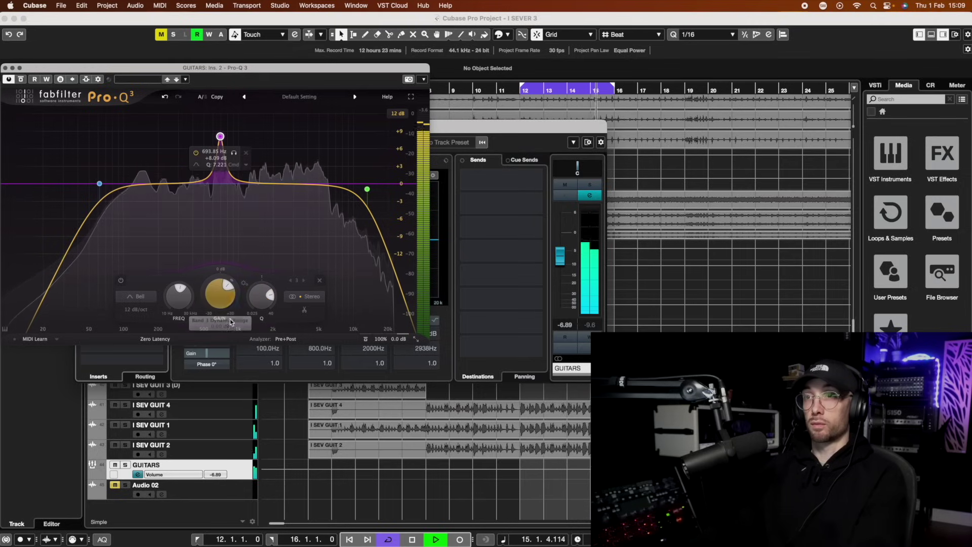
scroll(231, 321, "down", 10)
left_click_drag(267, 299, 268, 292)
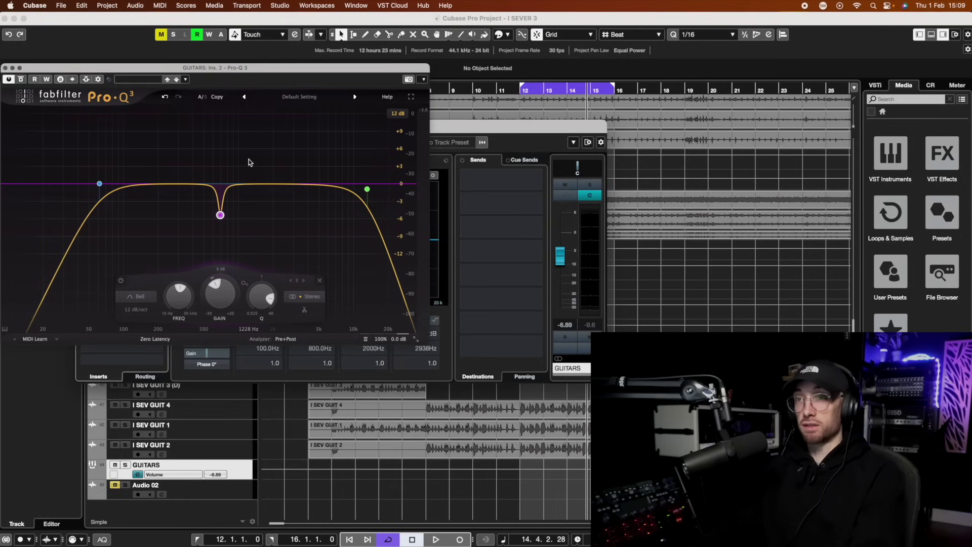
key("space")
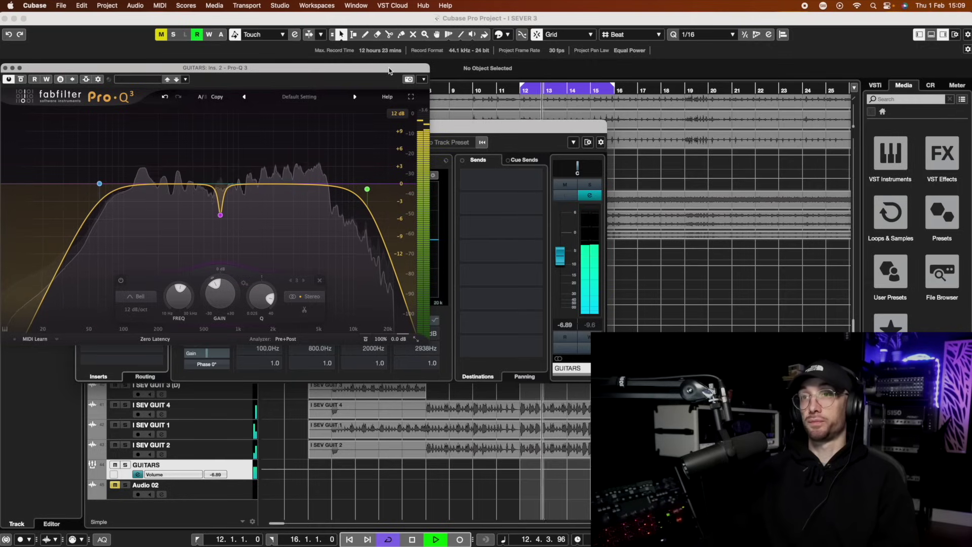
key("space")
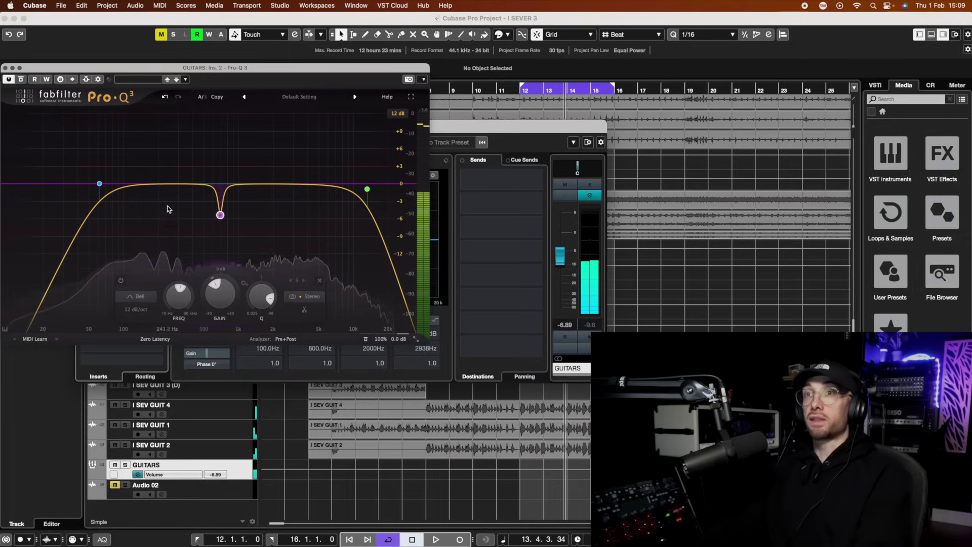
Add a bell cut in the low mids at about 167 Hz with a Q of about 2.65 during playback.
left_click_drag(168, 209, 144, 184)
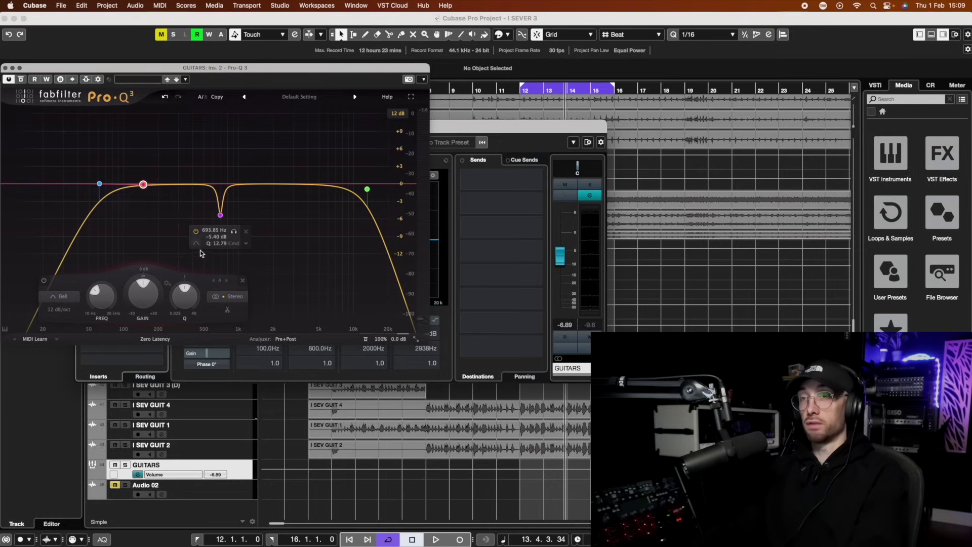
left_click_drag(186, 289, 187, 273)
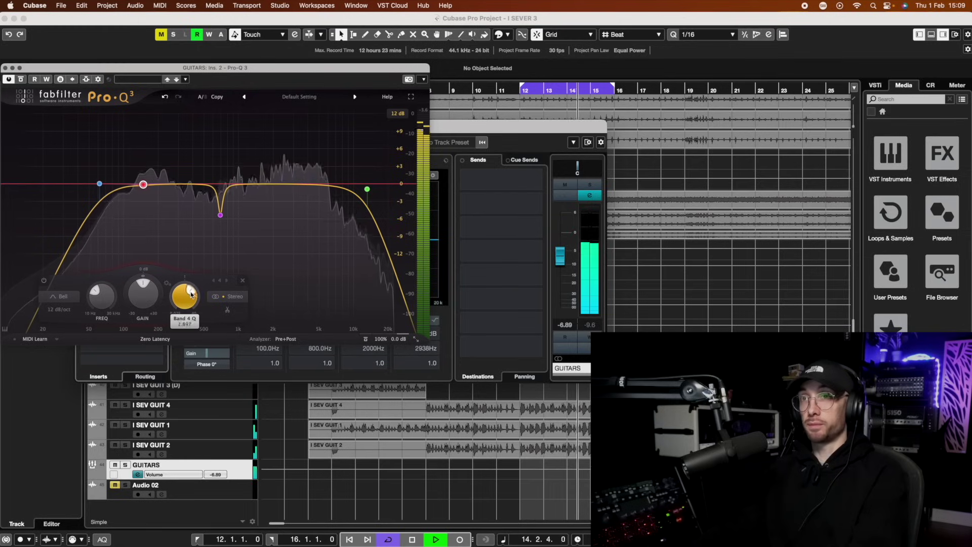
left_click_drag(143, 187, 149, 206)
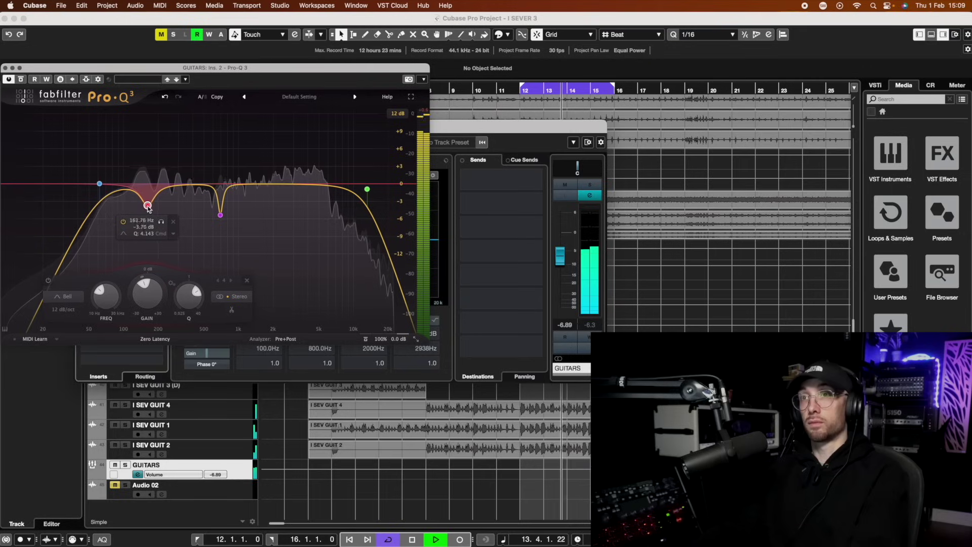
left_click_drag(197, 290, 196, 295)
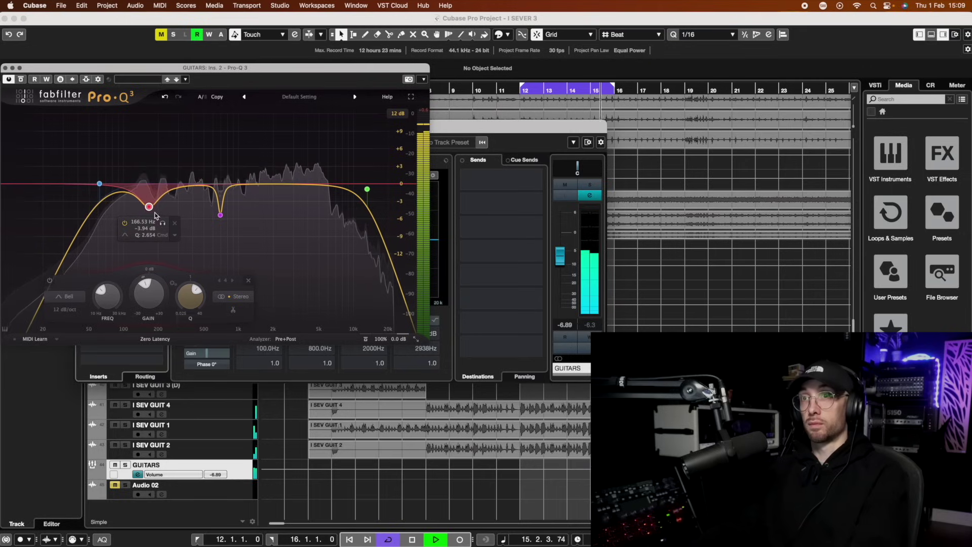
left_click_drag(153, 206, 153, 205)
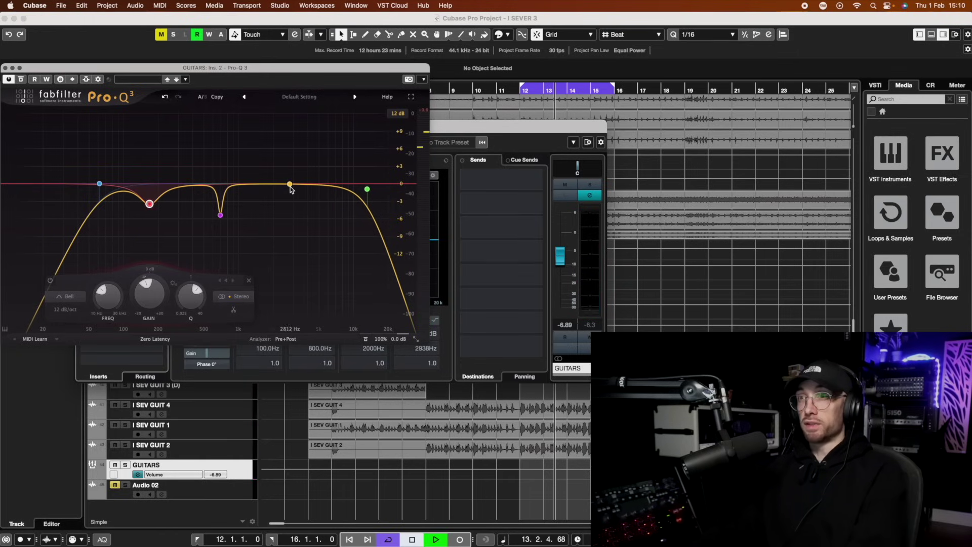
Boost about 3.3 kHz by 1.33 dB with a wide bell and raise the high cut Q to about 0.97 during playback.
mouse_move(291, 164)
left_mouse_down()
mouse_move(304, 156)
mouse_move(300, 179)
left_mouse_up()
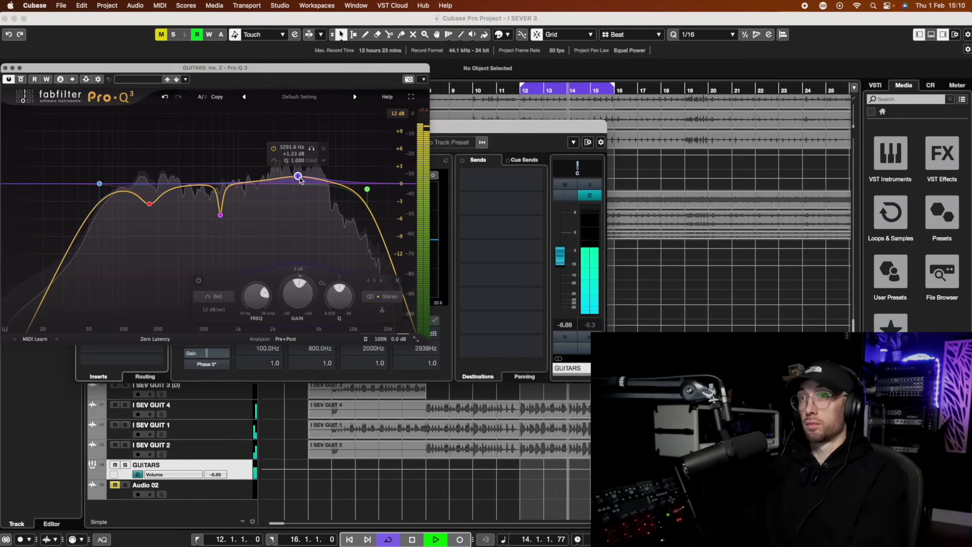
left_click(367, 190)
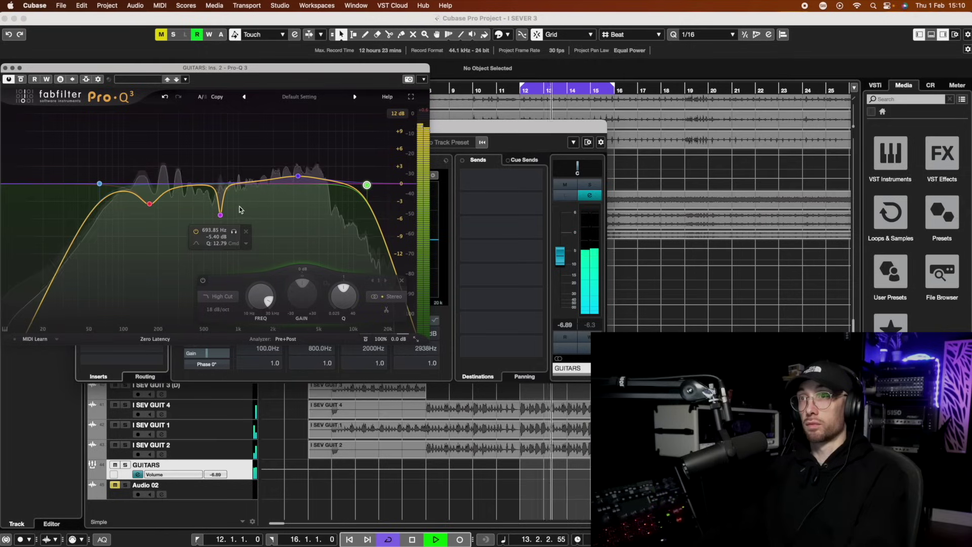
key("space")
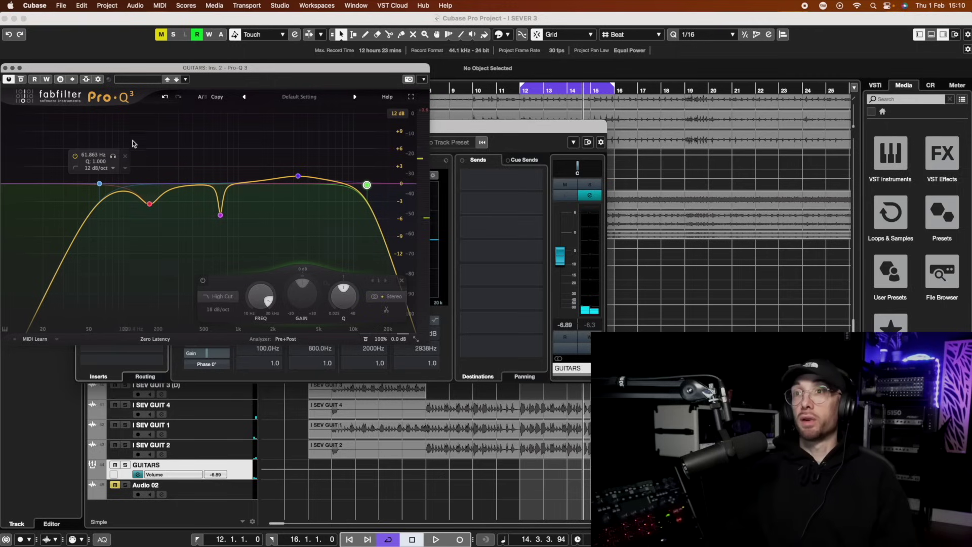
Delete the three bell bands from the GUITARS bus EQ and lower the high cut frequency to about 12.3 kHz.
left_click_drag(344, 248, 140, 120)
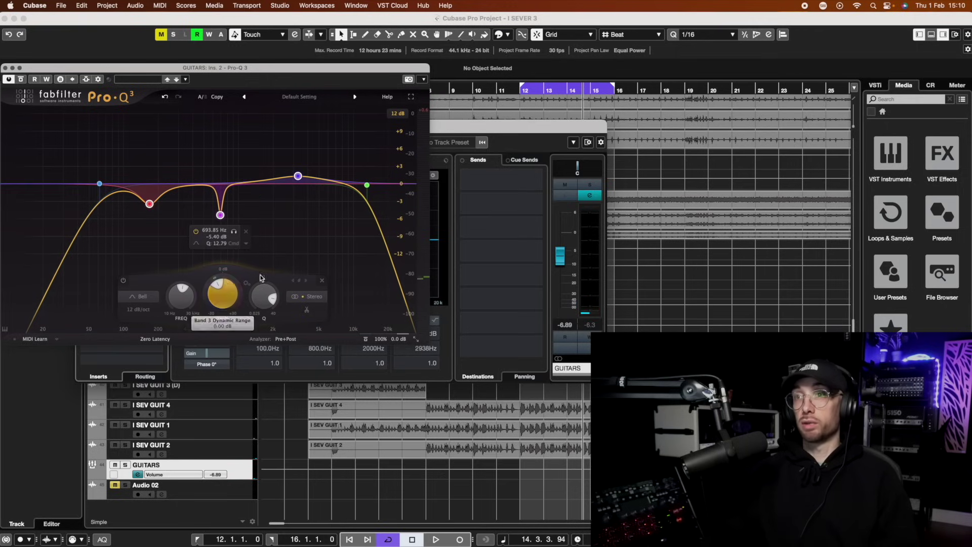
left_click(322, 280)
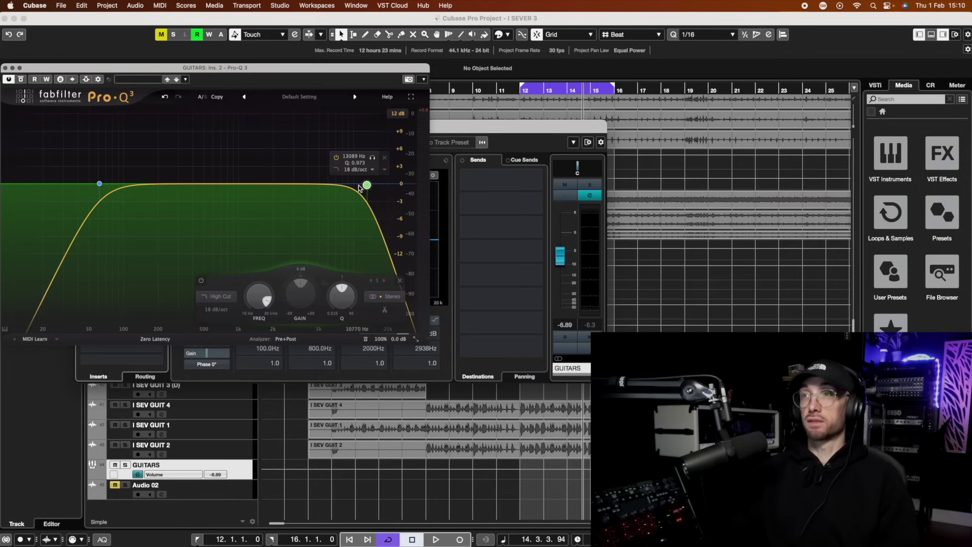
left_click_drag(366, 185, 362, 188)
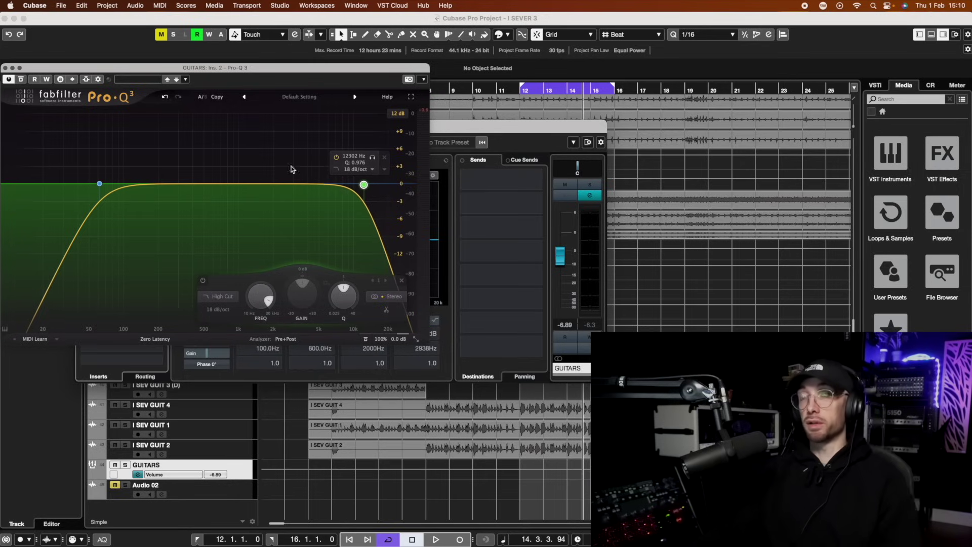